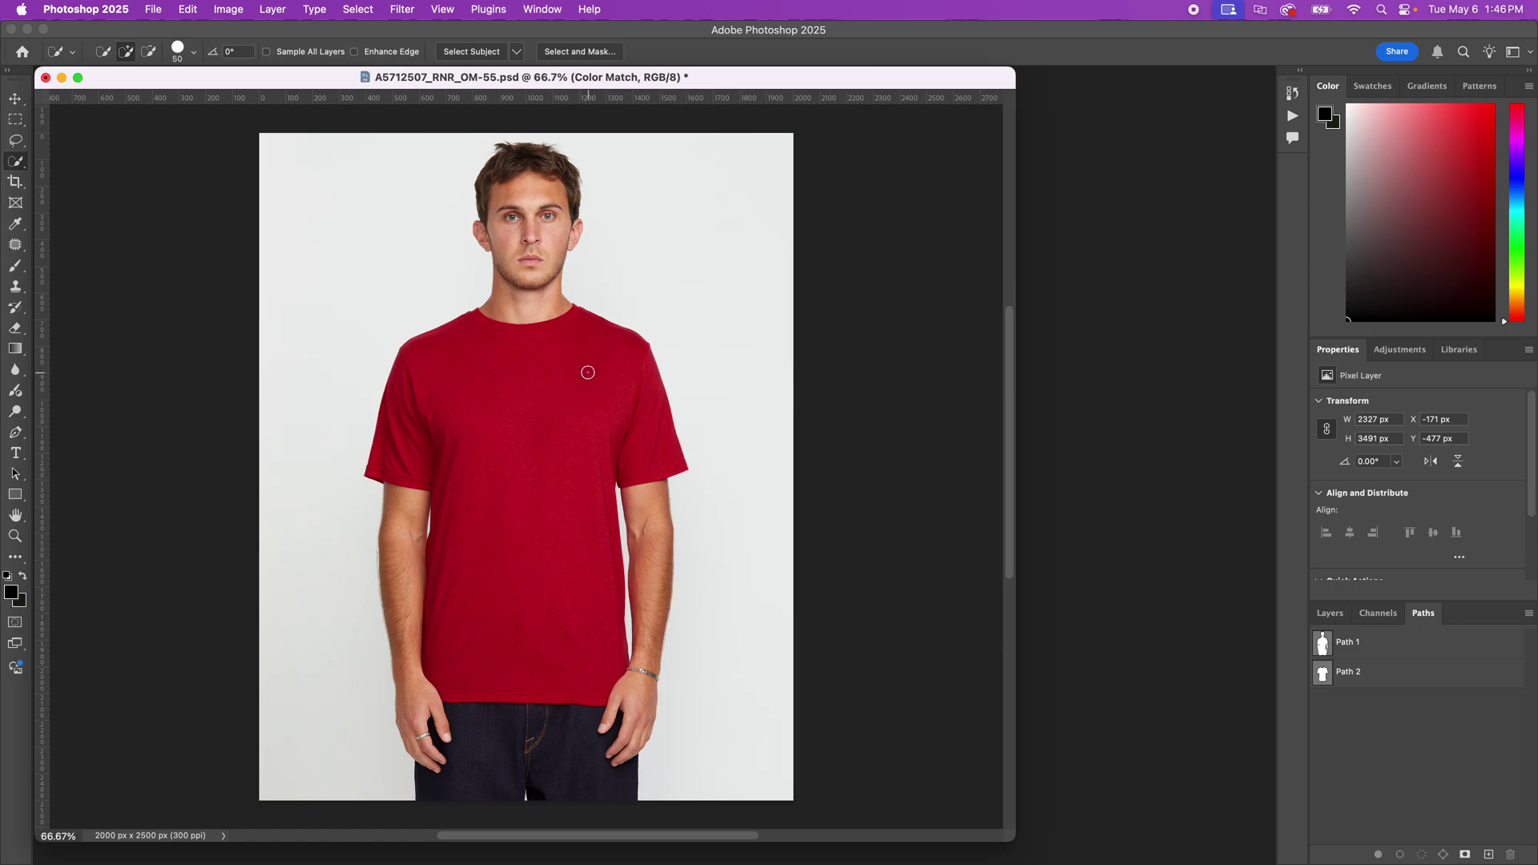
# Step: Try selecting the red T-shirt with the Quick Selection tool, review the Pen tool variants, and clear the selection
pyautogui.click(545, 474)
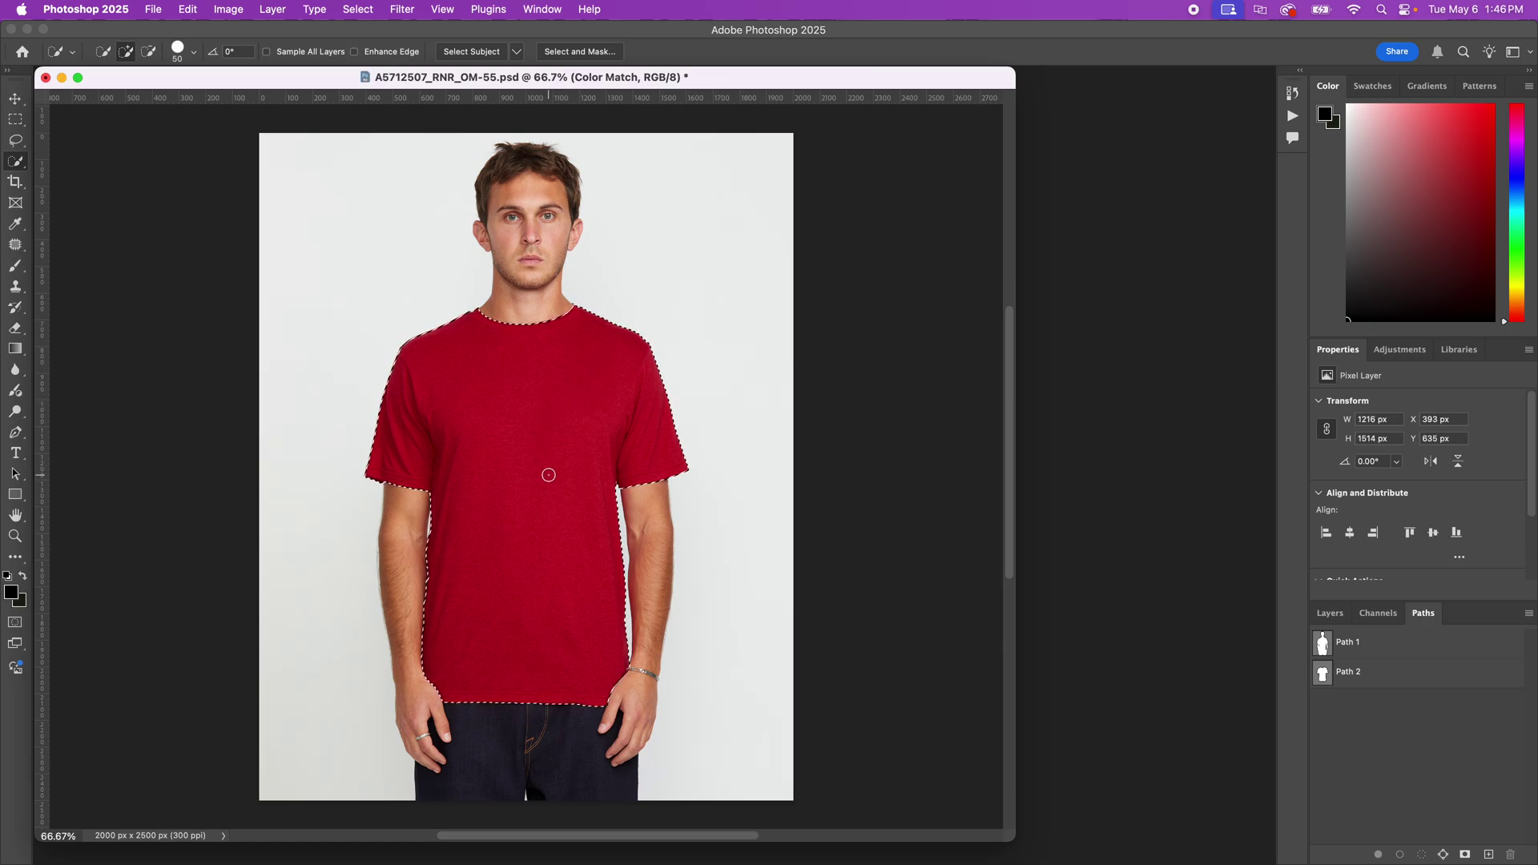
pyautogui.press('z')
pyautogui.moveTo(611, 494); pyautogui.dragTo(665, 498)
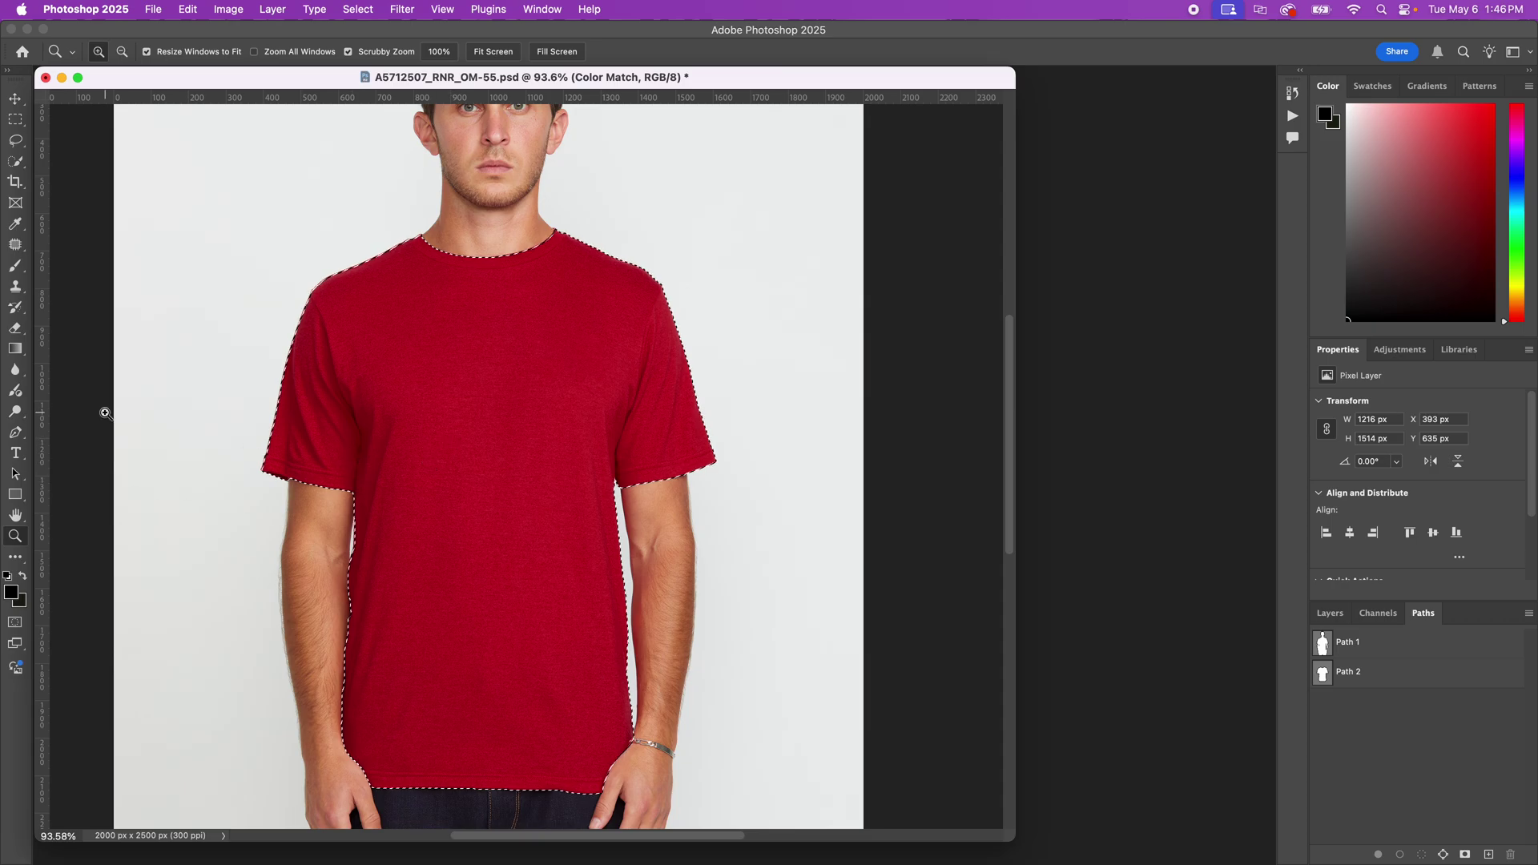
pyautogui.press('p')
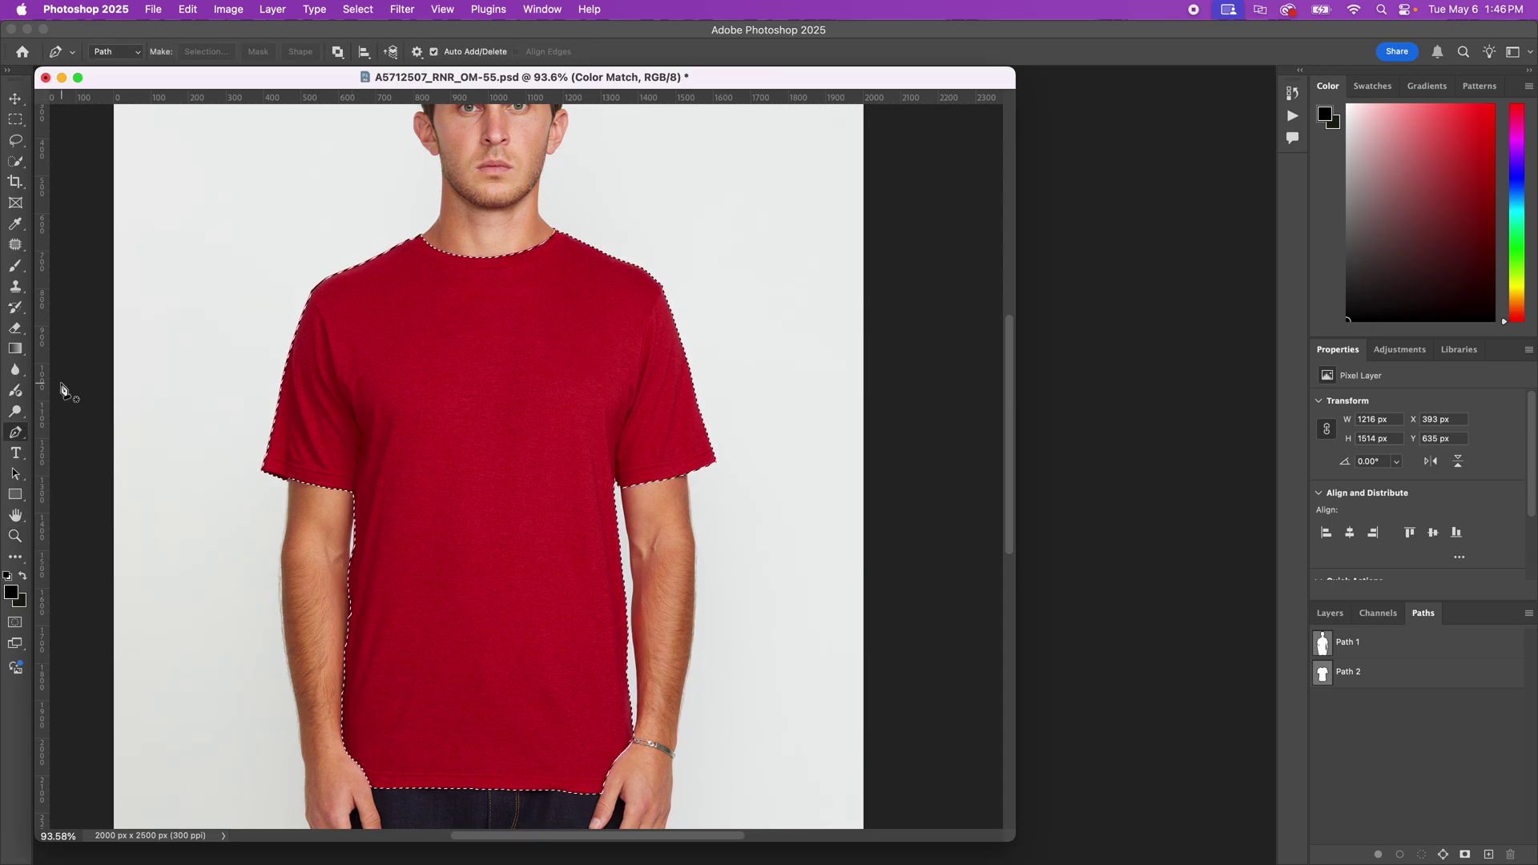
pyautogui.click(16, 433)
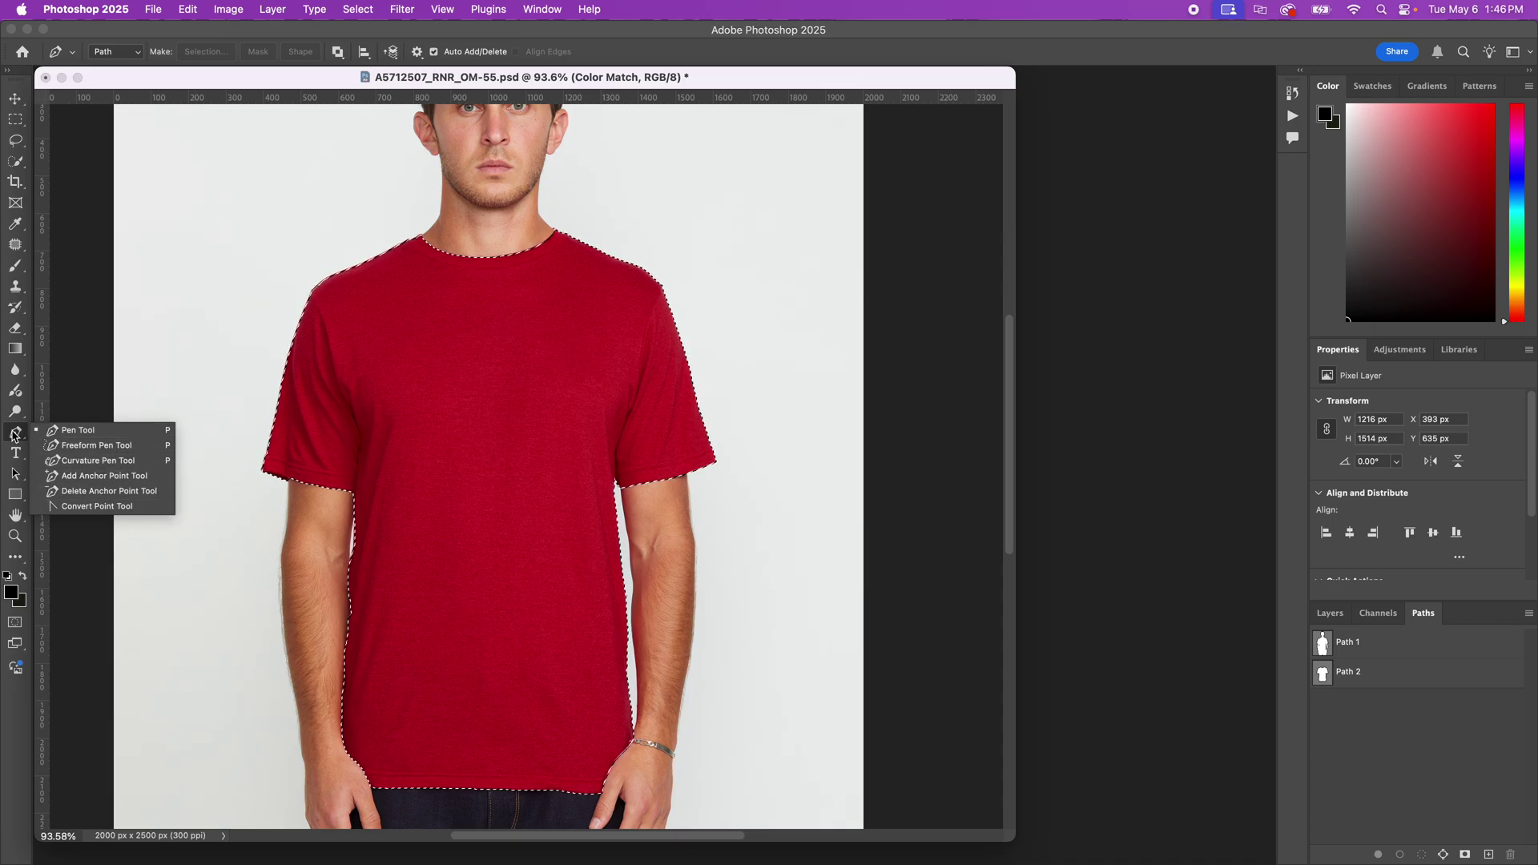
pyautogui.click(233, 476)
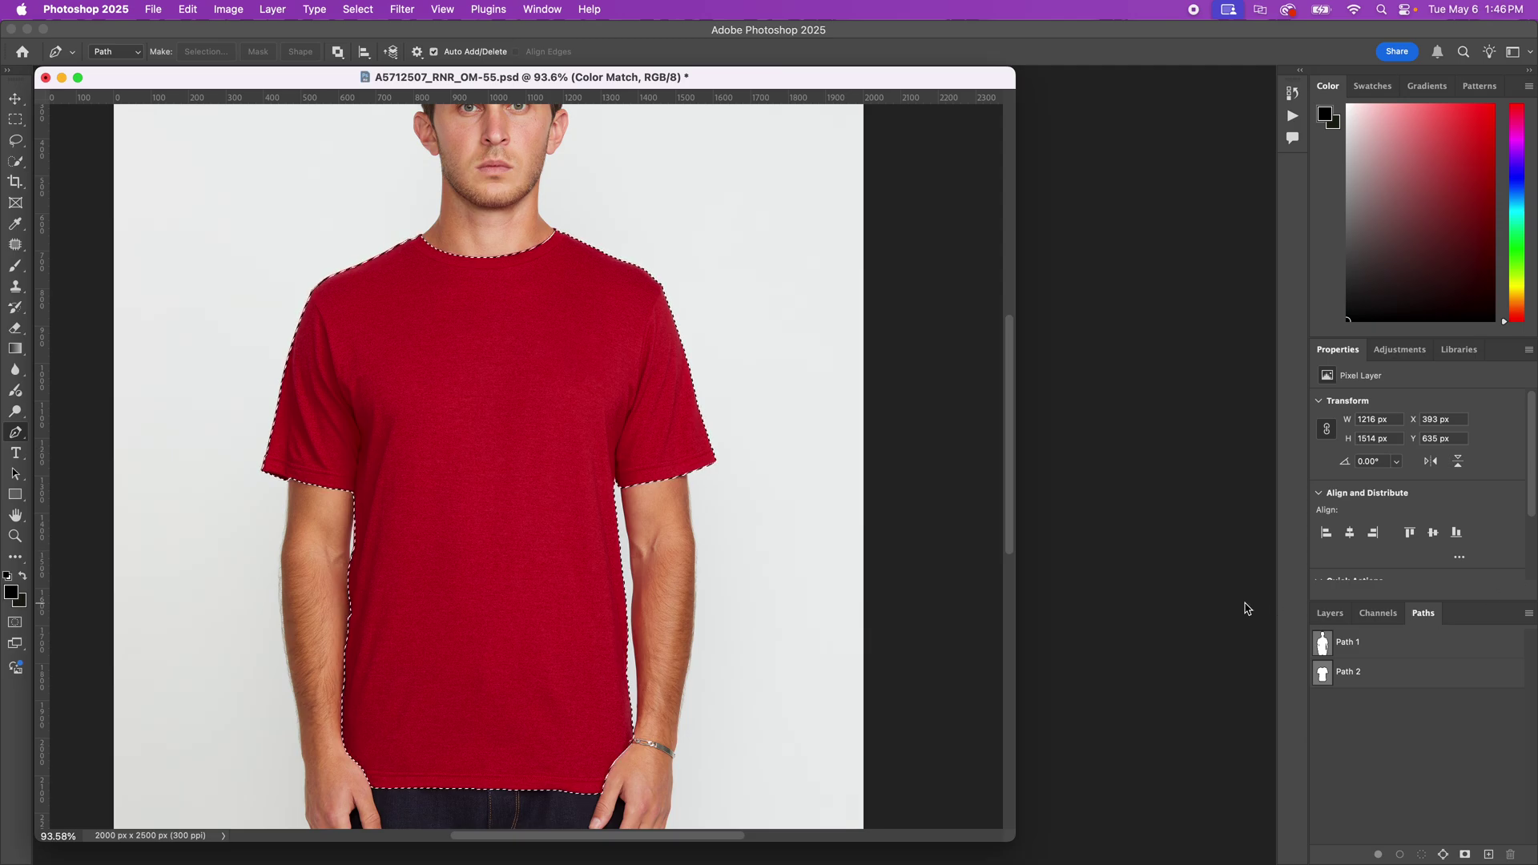
pyautogui.press('super+d')
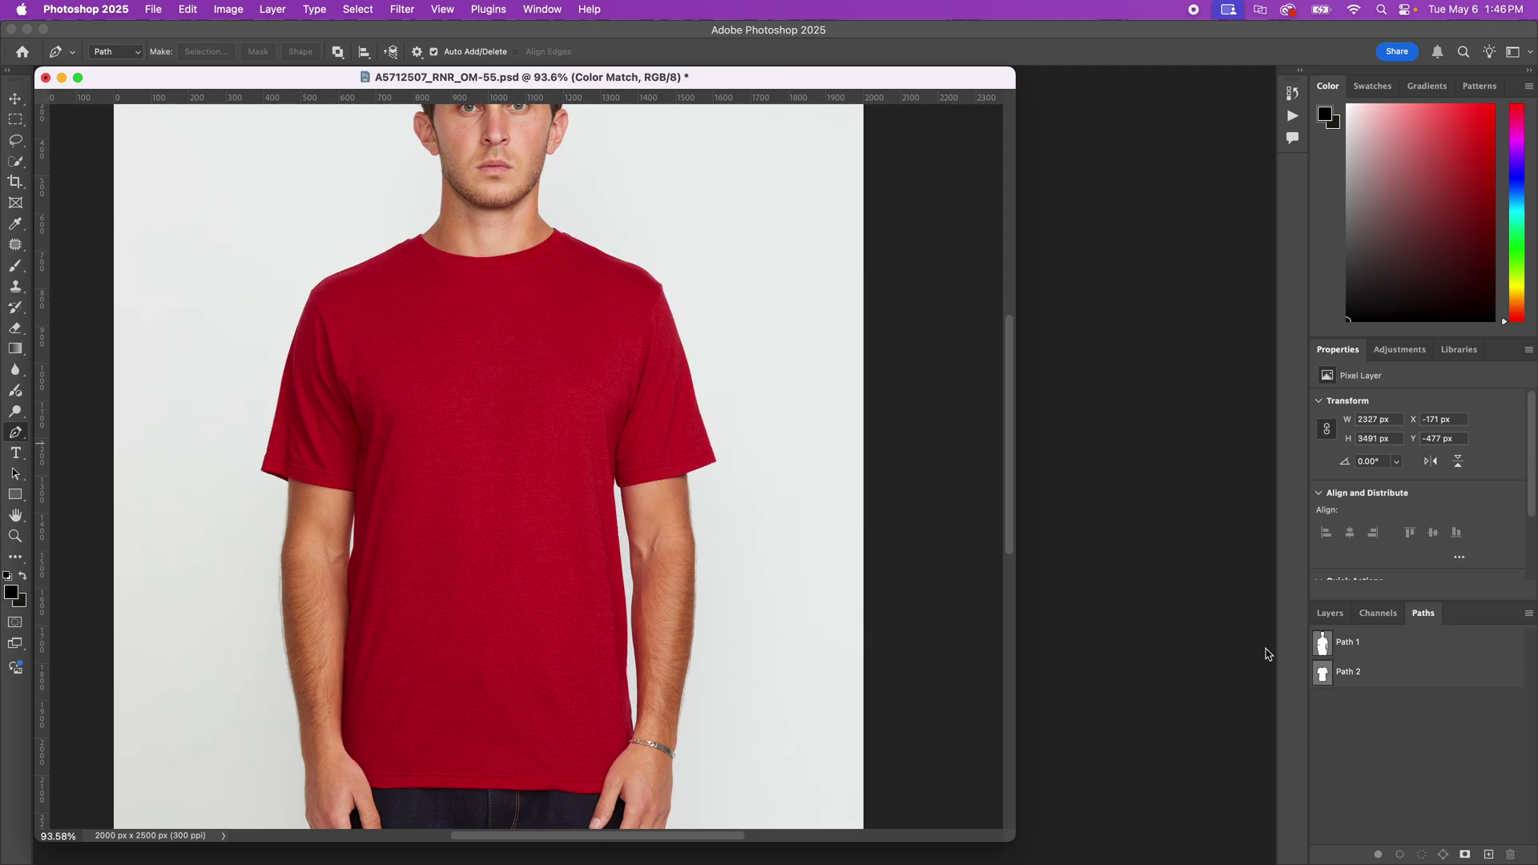
# Step: Show Path 2, inspect its outline closely along the T-shirt's collar and shoulder, and deselect the path
pyautogui.click(1323, 678)
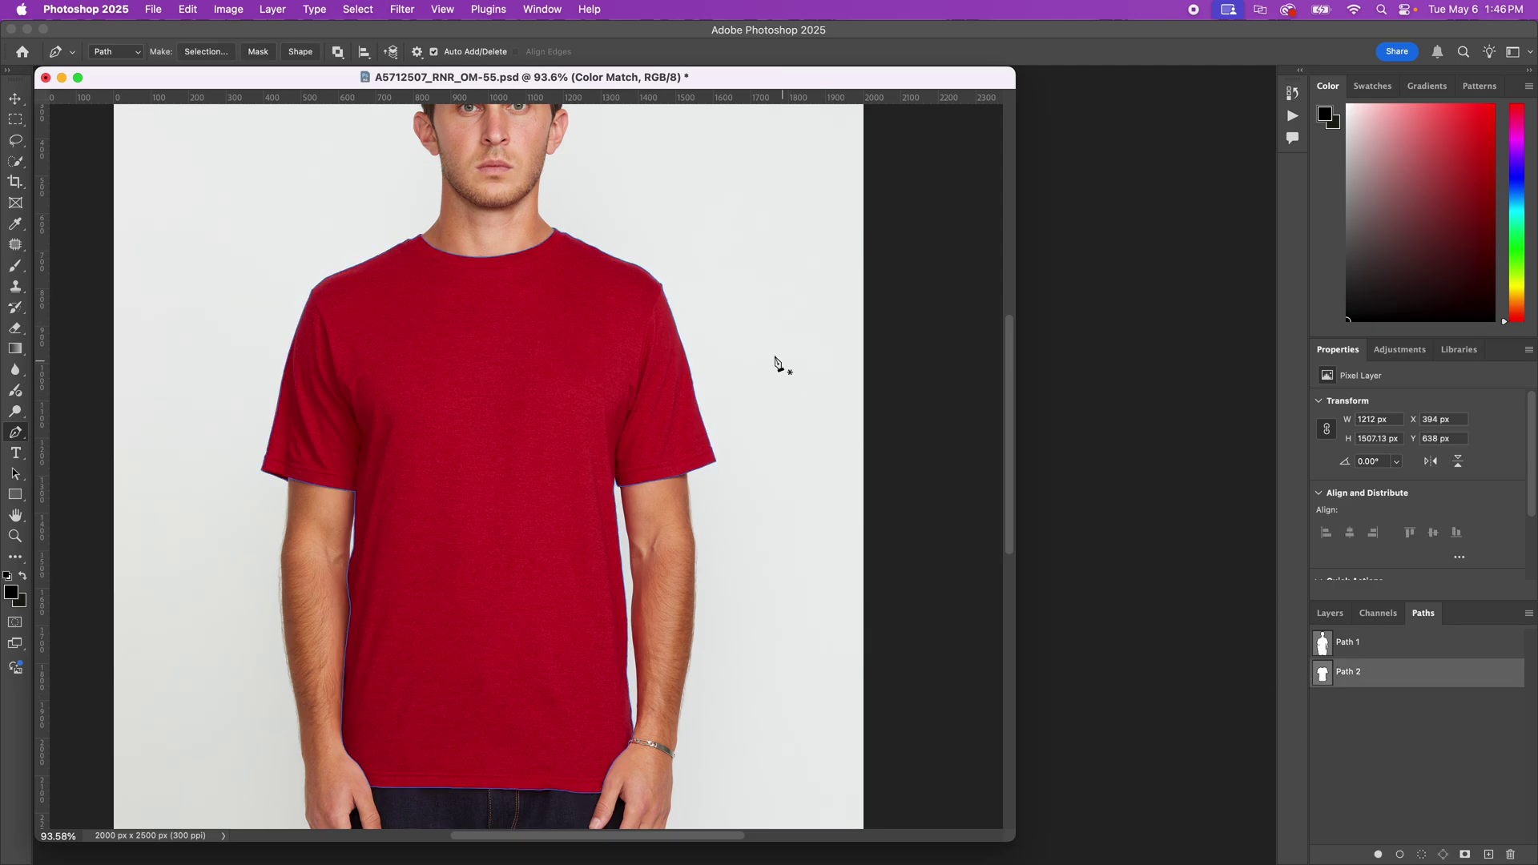
pyautogui.press('z')
pyautogui.moveTo(561, 238); pyautogui.dragTo(696, 266)
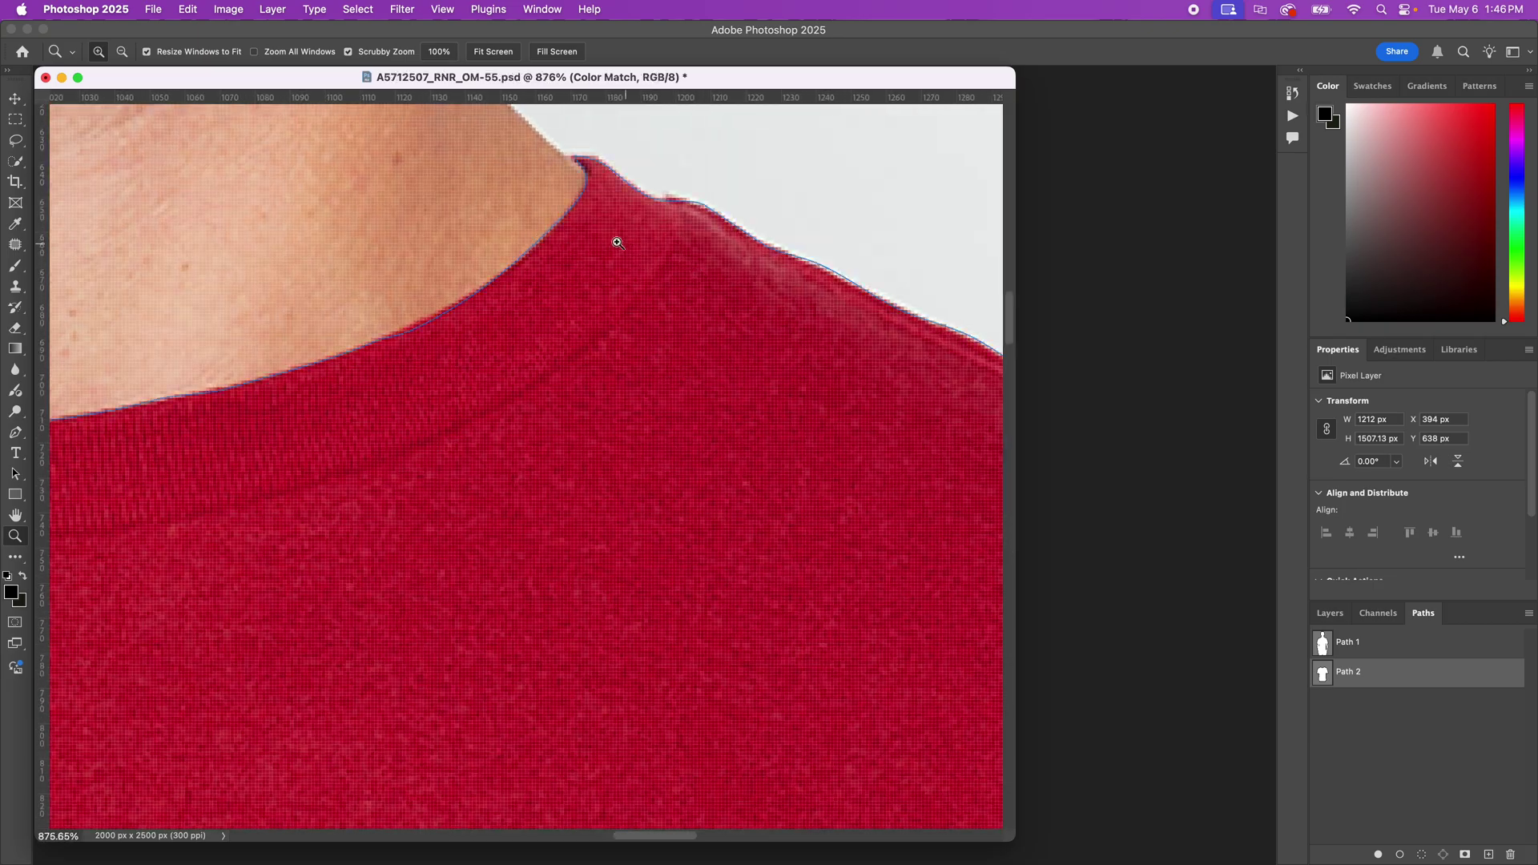
pyautogui.moveTo(580, 234); pyautogui.dragTo(448, 236)
pyautogui.click(1363, 735)
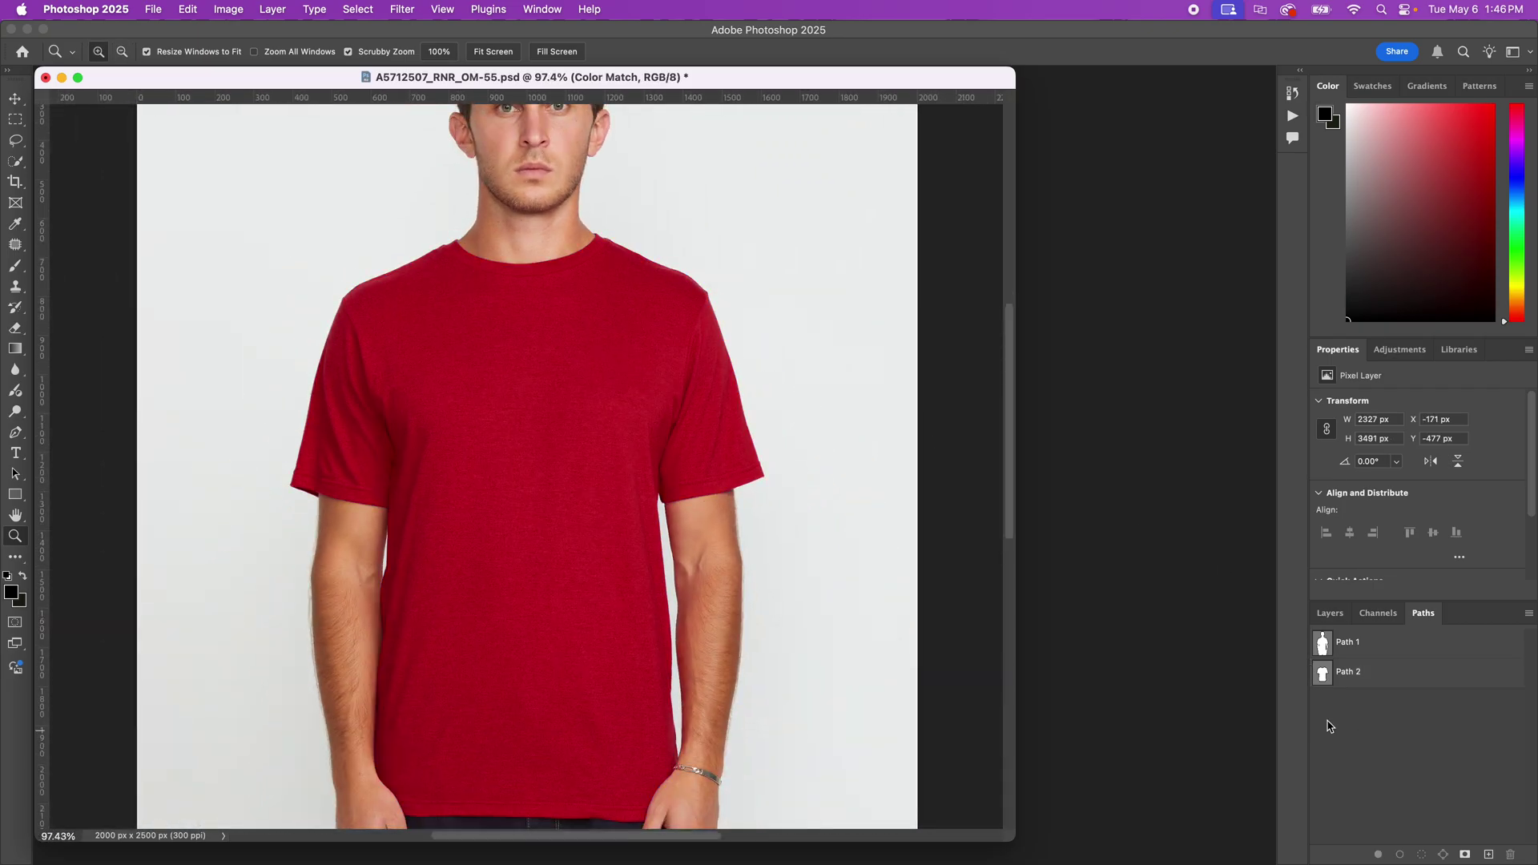
# Step: Start a Pen tool path along the outer edge of the model's left sleeve, from below the shoulder to mid-sleeve
pyautogui.press('p')
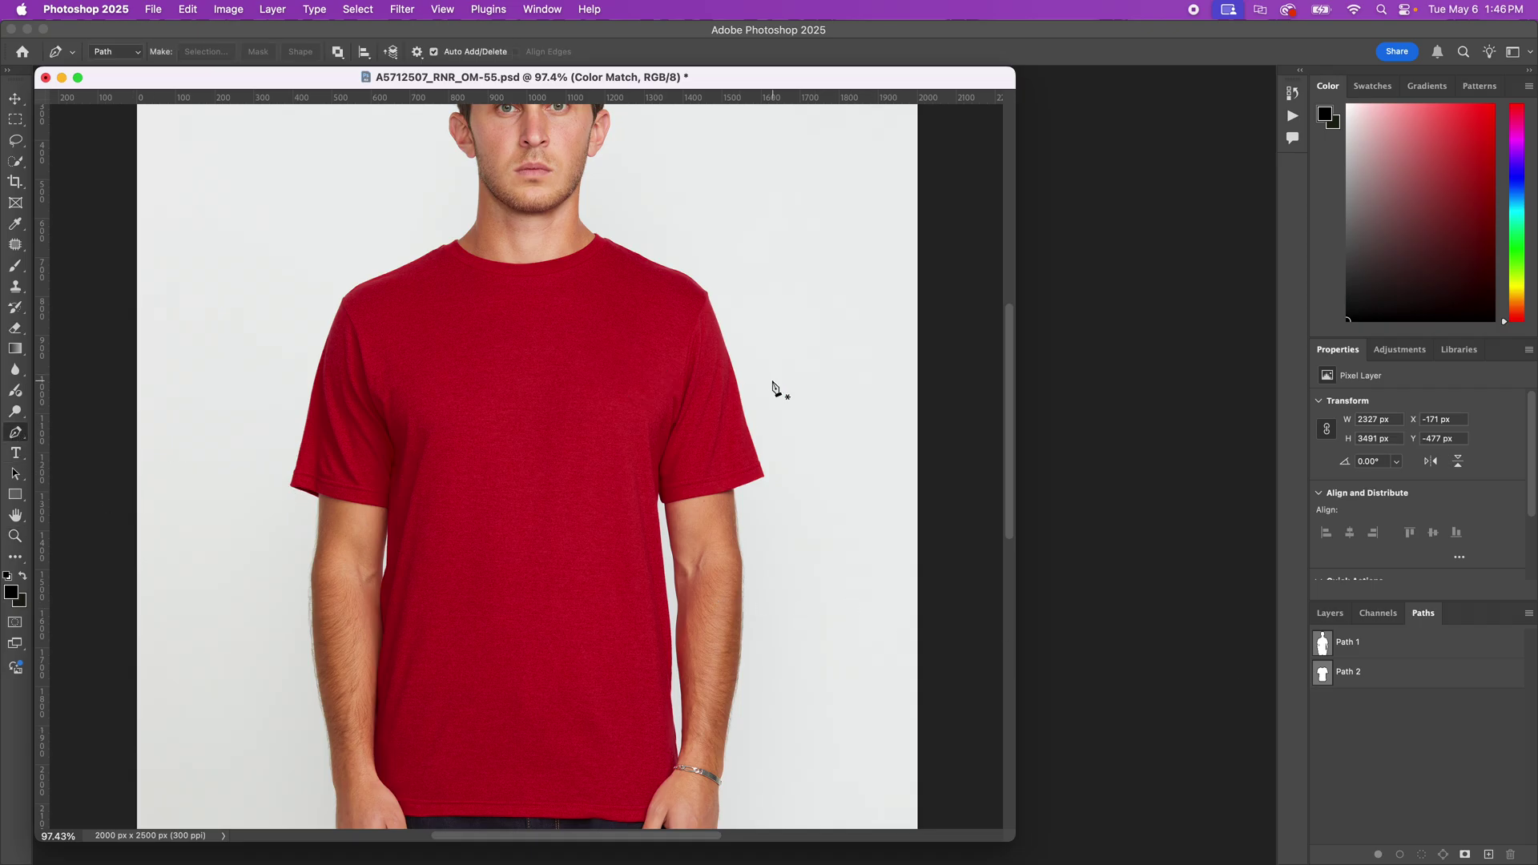
pyautogui.press('super+equal')
pyautogui.press('super+equal')
pyautogui.press('super+equal')
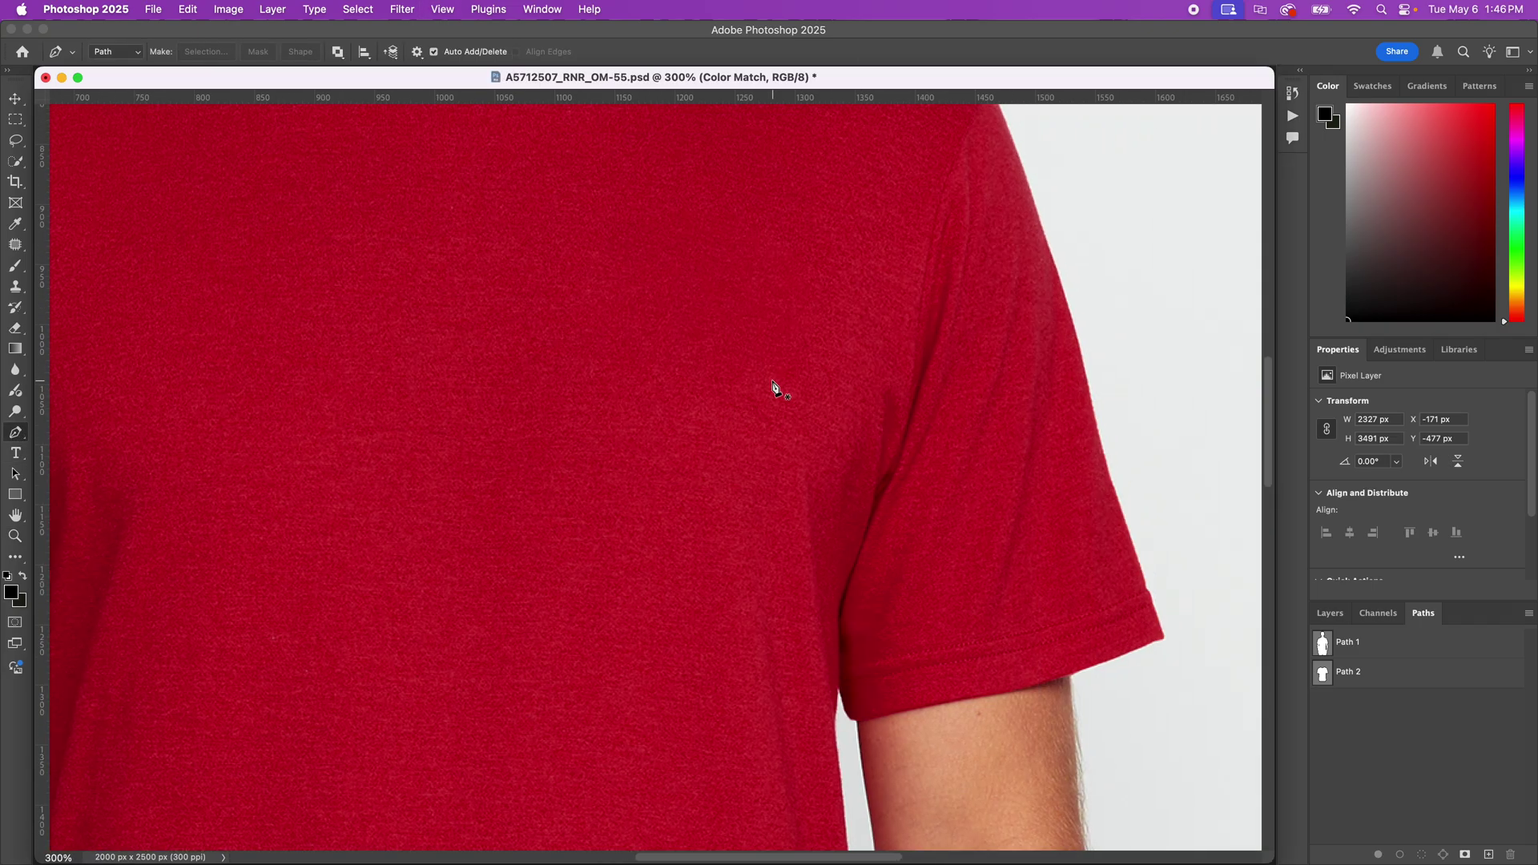
pyautogui.scroll(5, 773, 387)
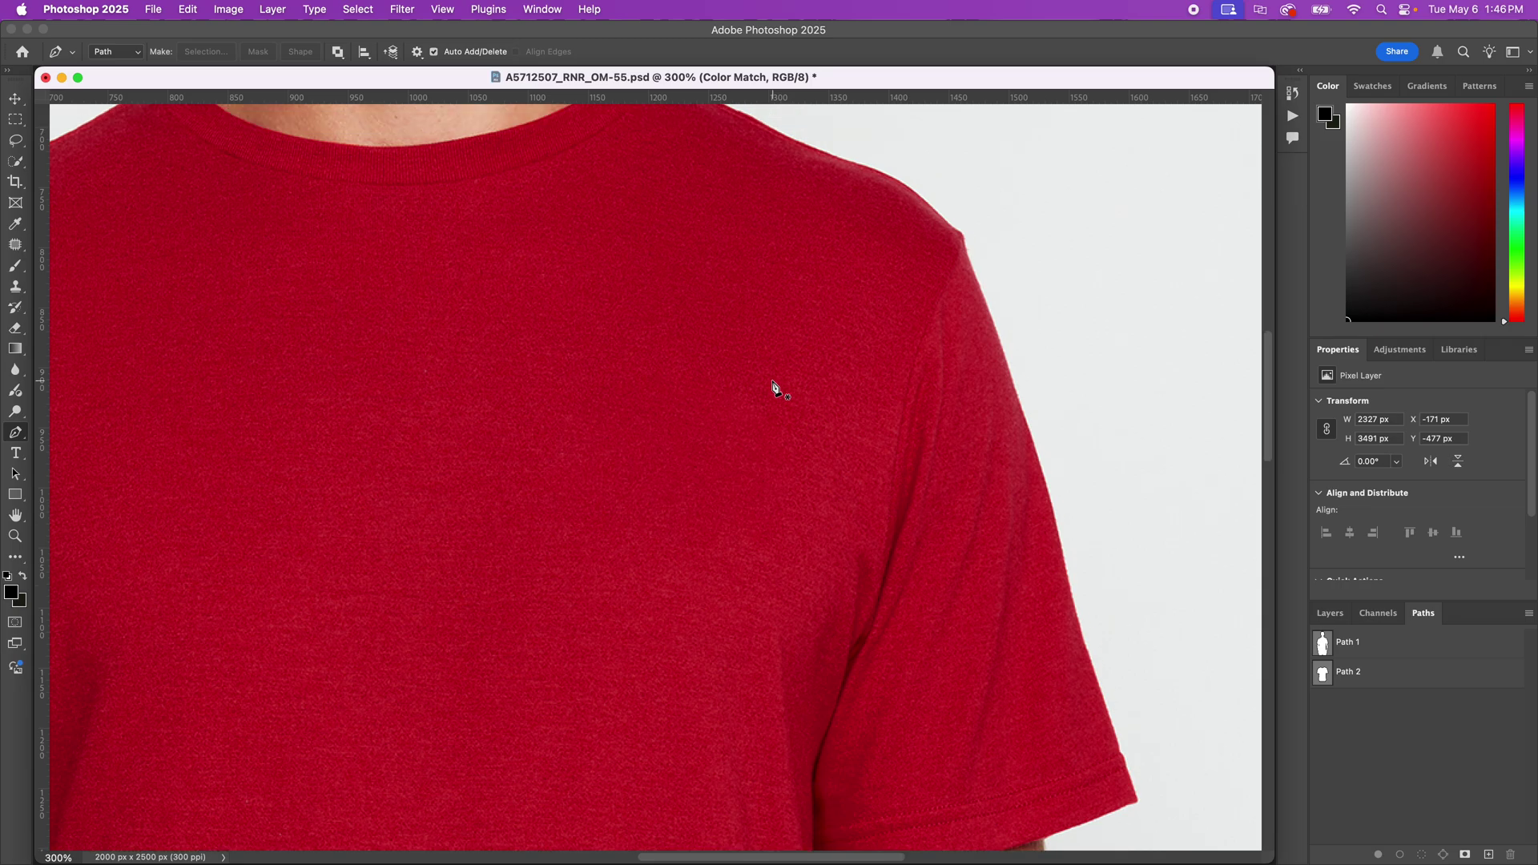
pyautogui.click(991, 313)
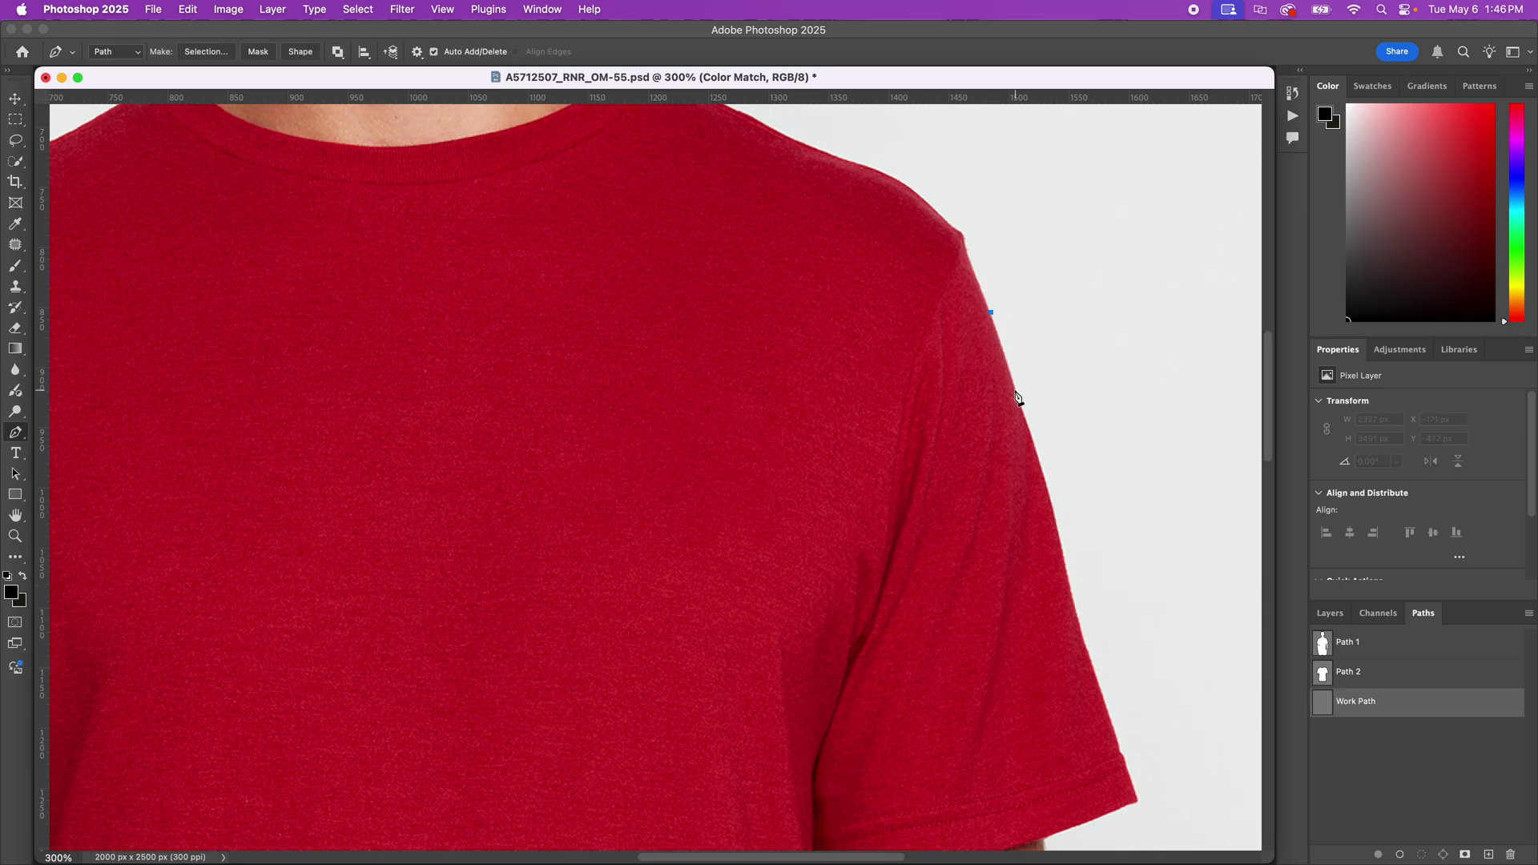
pyautogui.click(1032, 445)
pyautogui.moveTo(1047, 479); pyautogui.dragTo(1045, 485)
pyautogui.click(1048, 499)
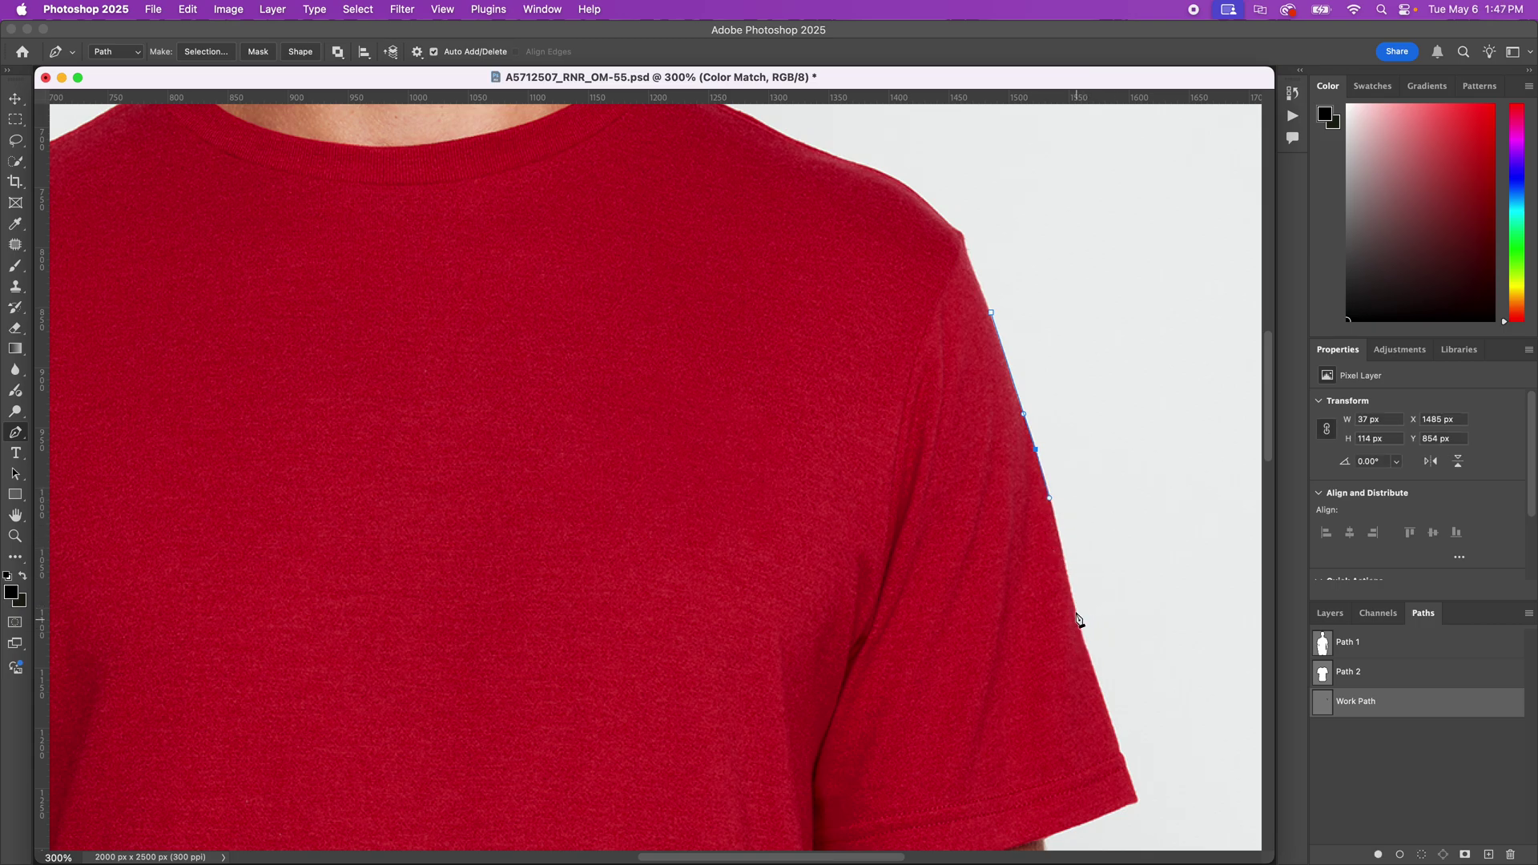
# Step: Extend the path down the outer edge of the model's left sleeve to the hem corner
pyautogui.click(1085, 671)
pyautogui.moveTo(1085, 671); pyautogui.dragTo(1054, 650)
pyautogui.click(1084, 644)
pyautogui.click(1102, 699)
pyautogui.click(1120, 754)
pyautogui.click(1134, 802)
# Step: Carry the path around the sleeve's corner onto the hem with a curved anchor, and deselect the work path
pyautogui.scroll(-2, 1137, 793)
pyautogui.moveTo(1125, 718)
pyautogui.mouseDown()
pyautogui.moveTo(1073, 709)
pyautogui.moveTo(1103, 725)
pyautogui.mouseUp()
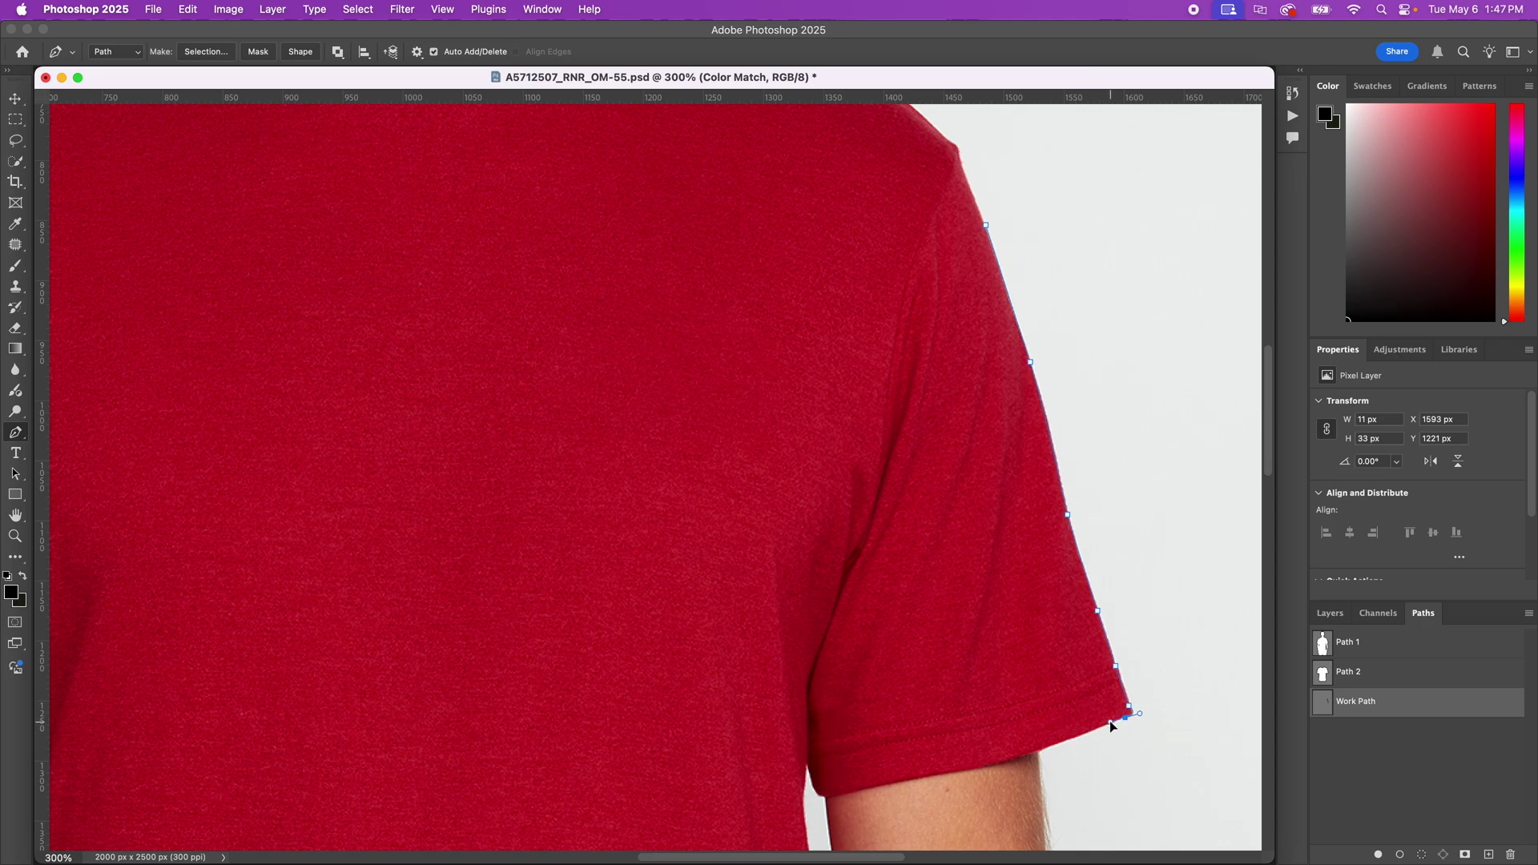
pyautogui.moveTo(1114, 739); pyautogui.dragTo(1119, 759)
pyautogui.click(1097, 727)
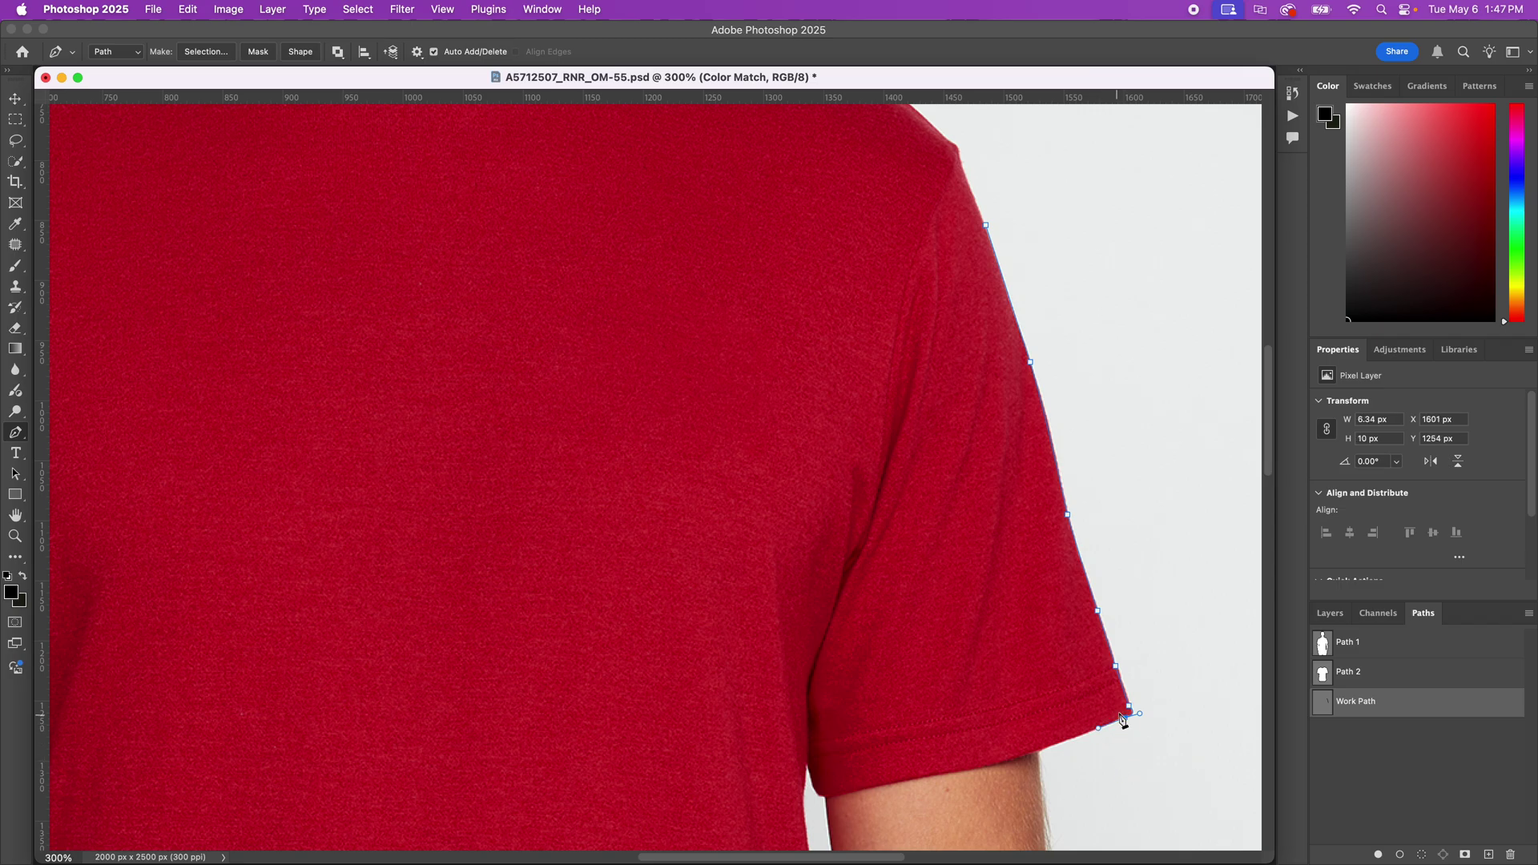
pyautogui.rightClick(16, 435)
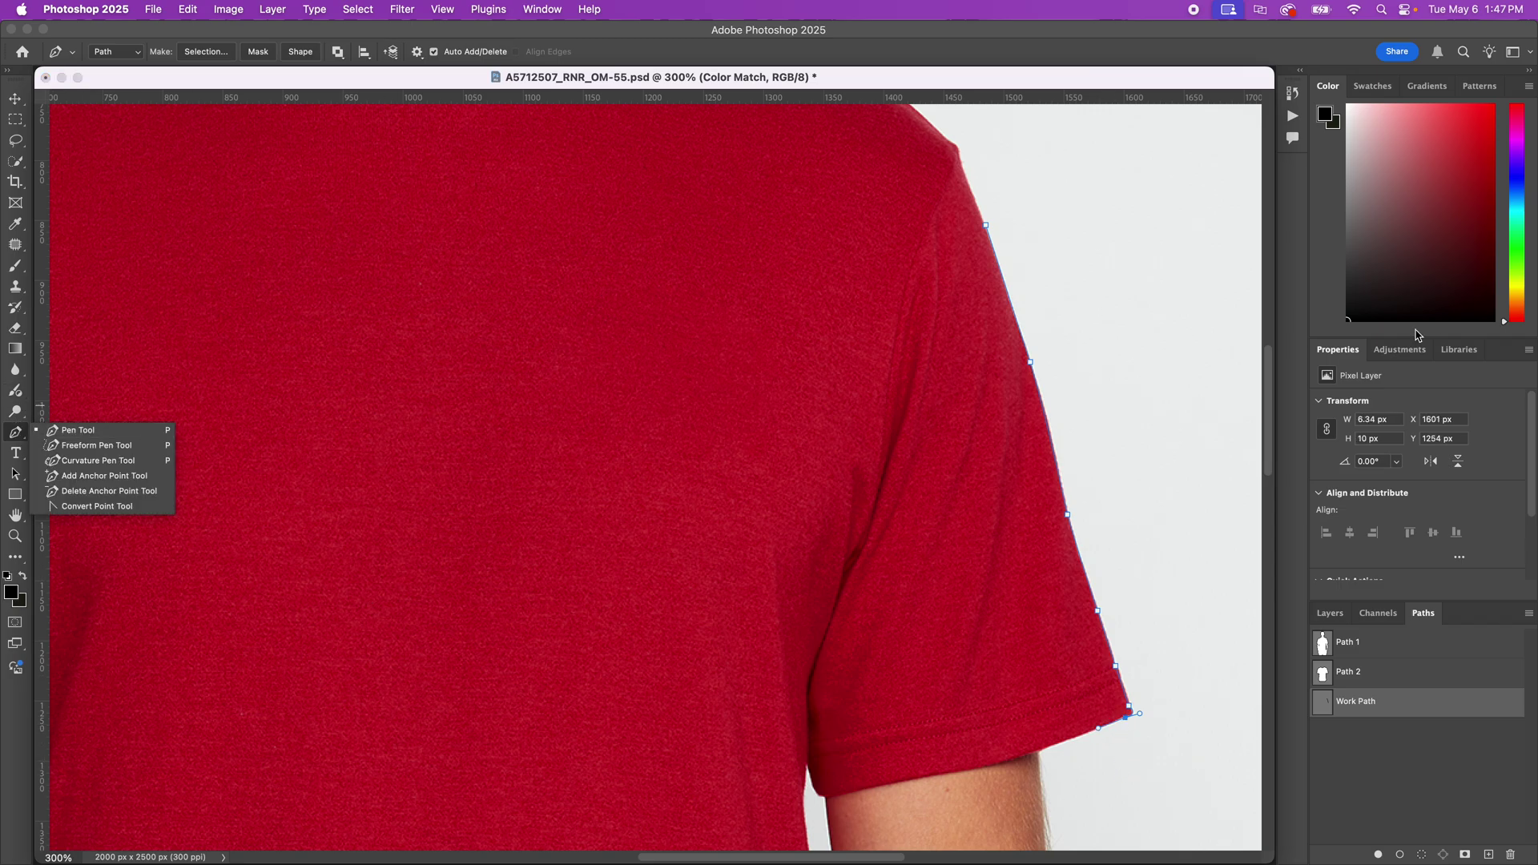
pyautogui.click(1417, 782)
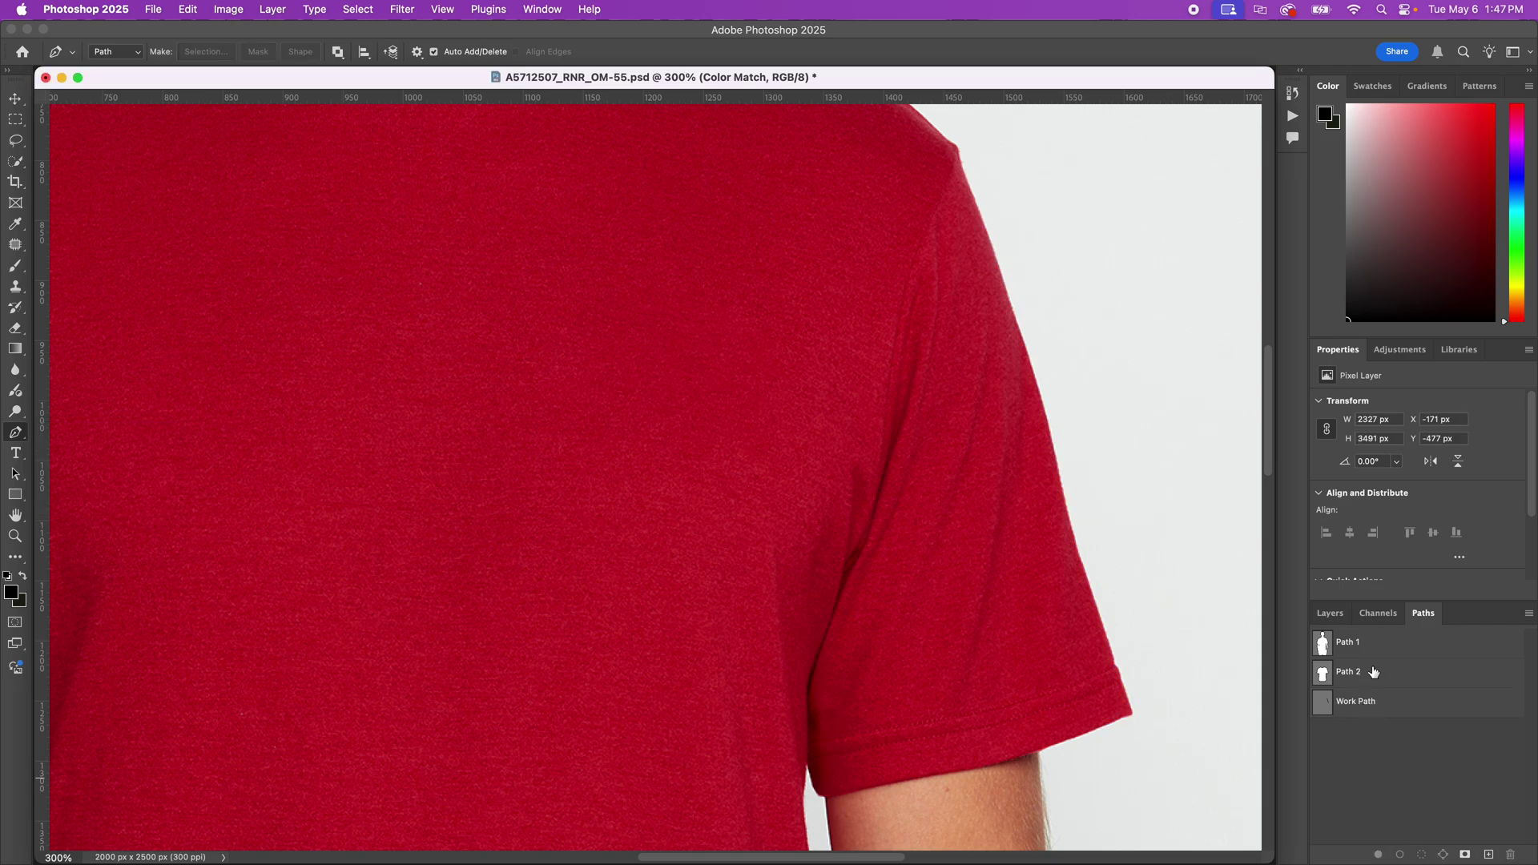
# Step: Load Path 2 as a selection around the T-shirt and open the Hue/Saturation adjustment for it
pyautogui.press('super+0')
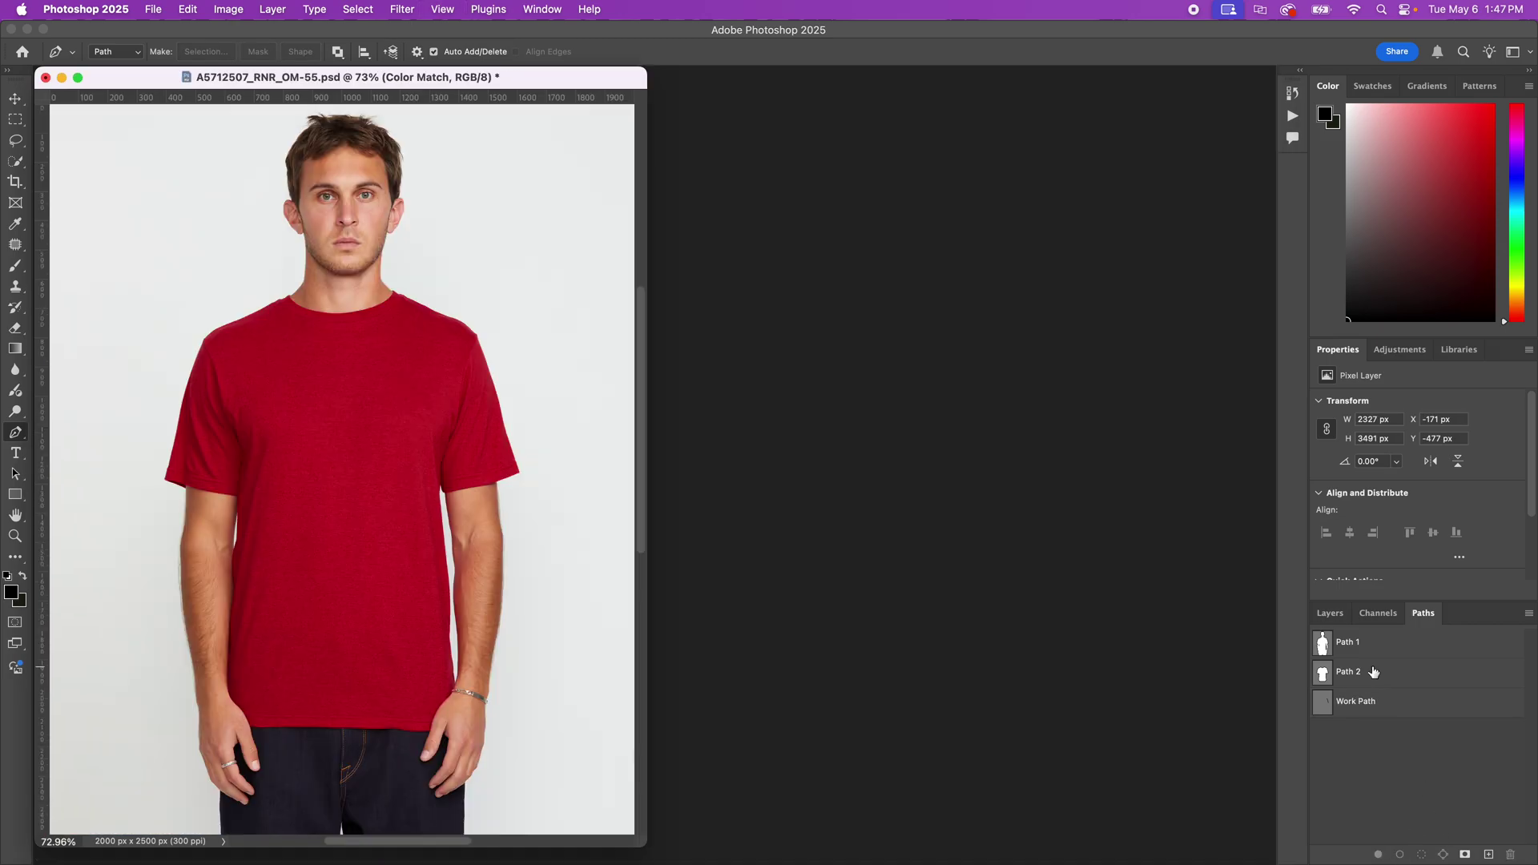
pyautogui.keyDown('super'); pyautogui.click(1321, 677); pyautogui.keyUp('super')
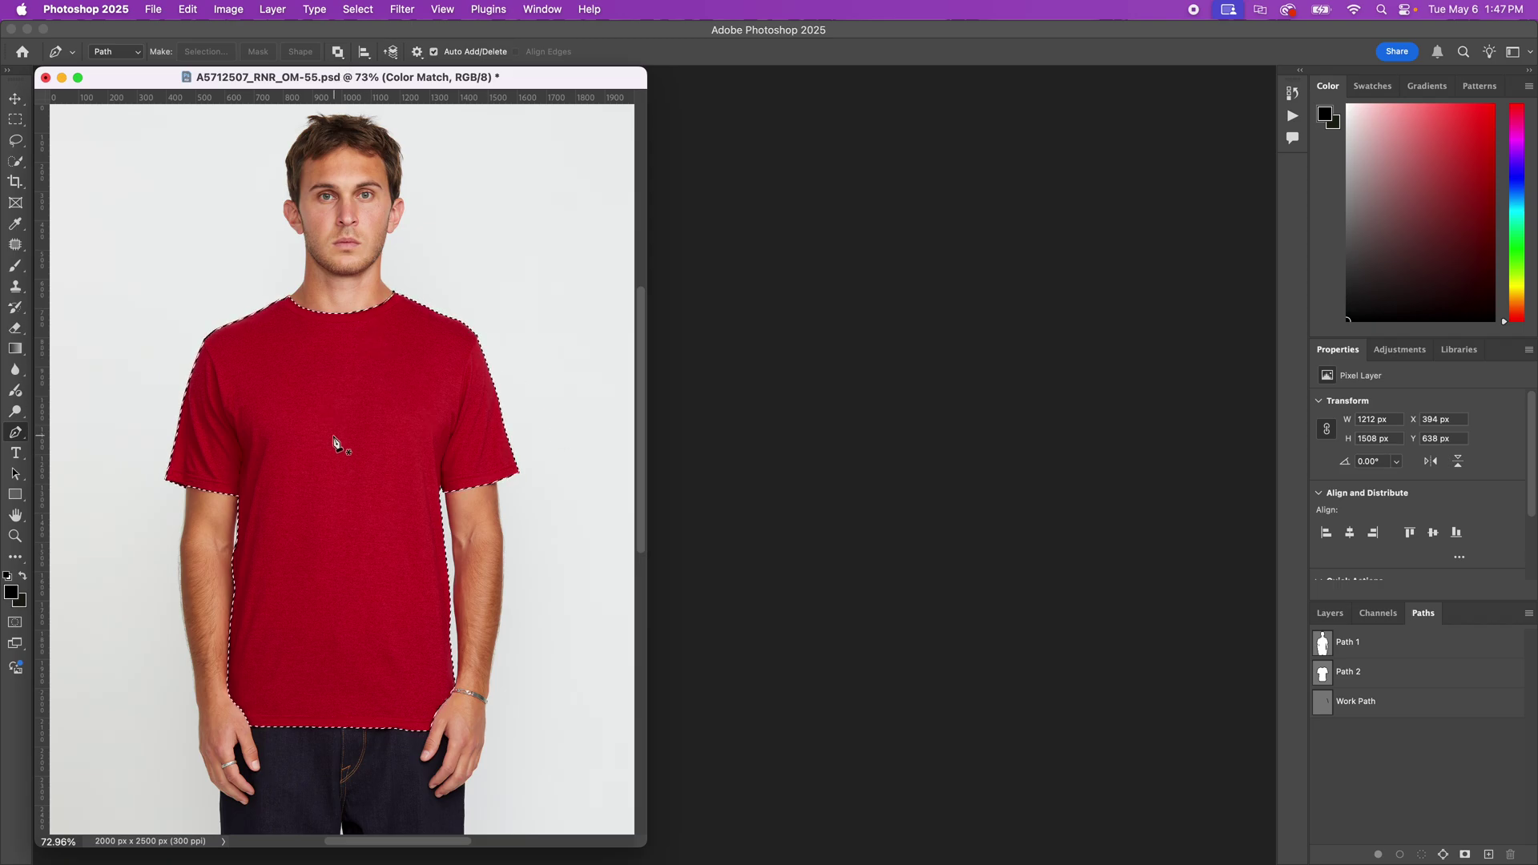
pyautogui.press('v')
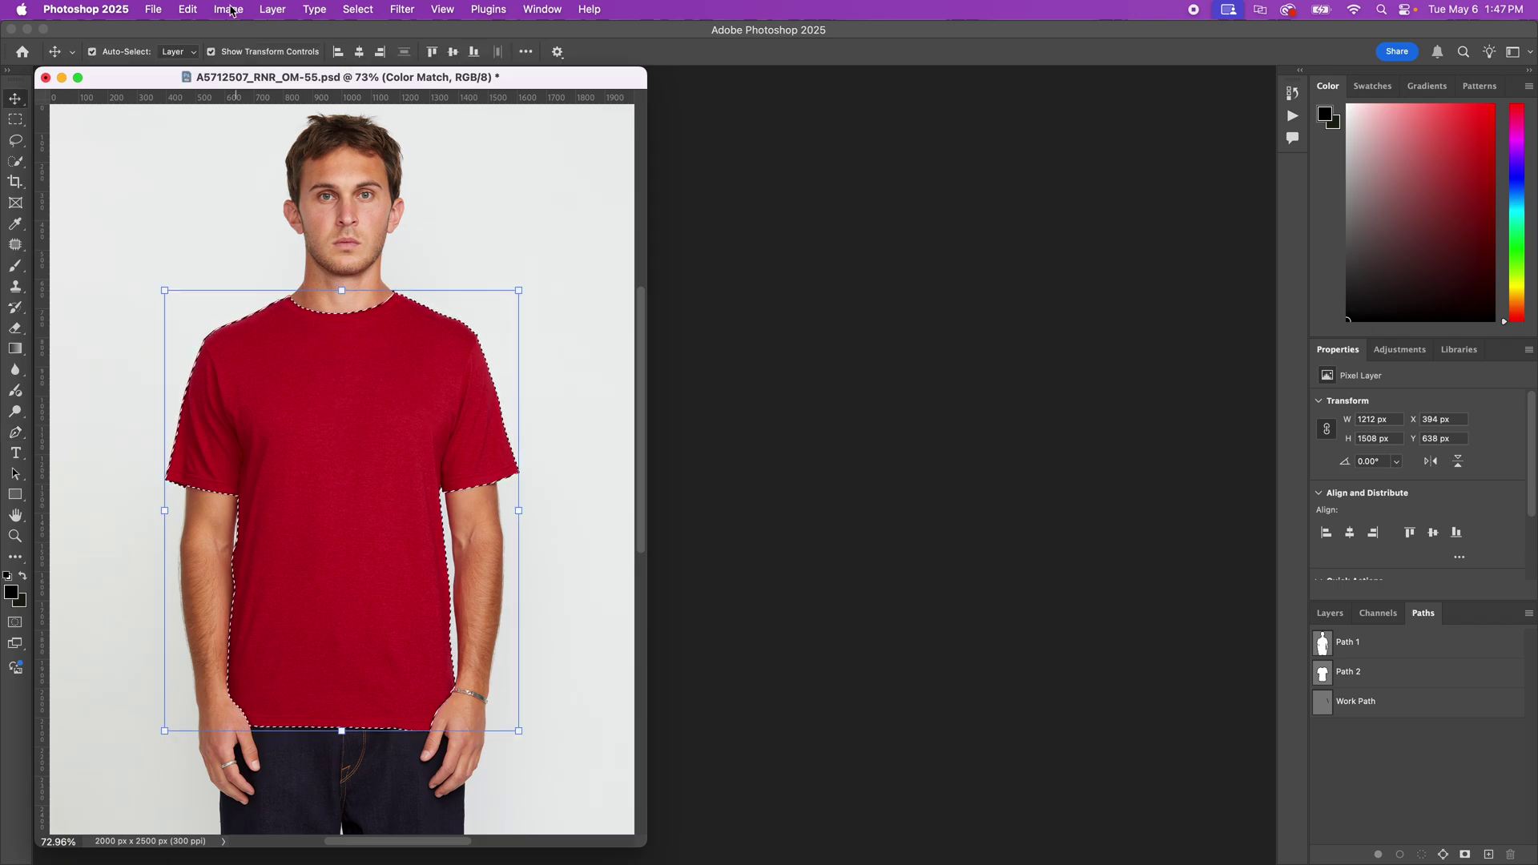
pyautogui.click(229, 9)
pyautogui.moveTo(253, 57)
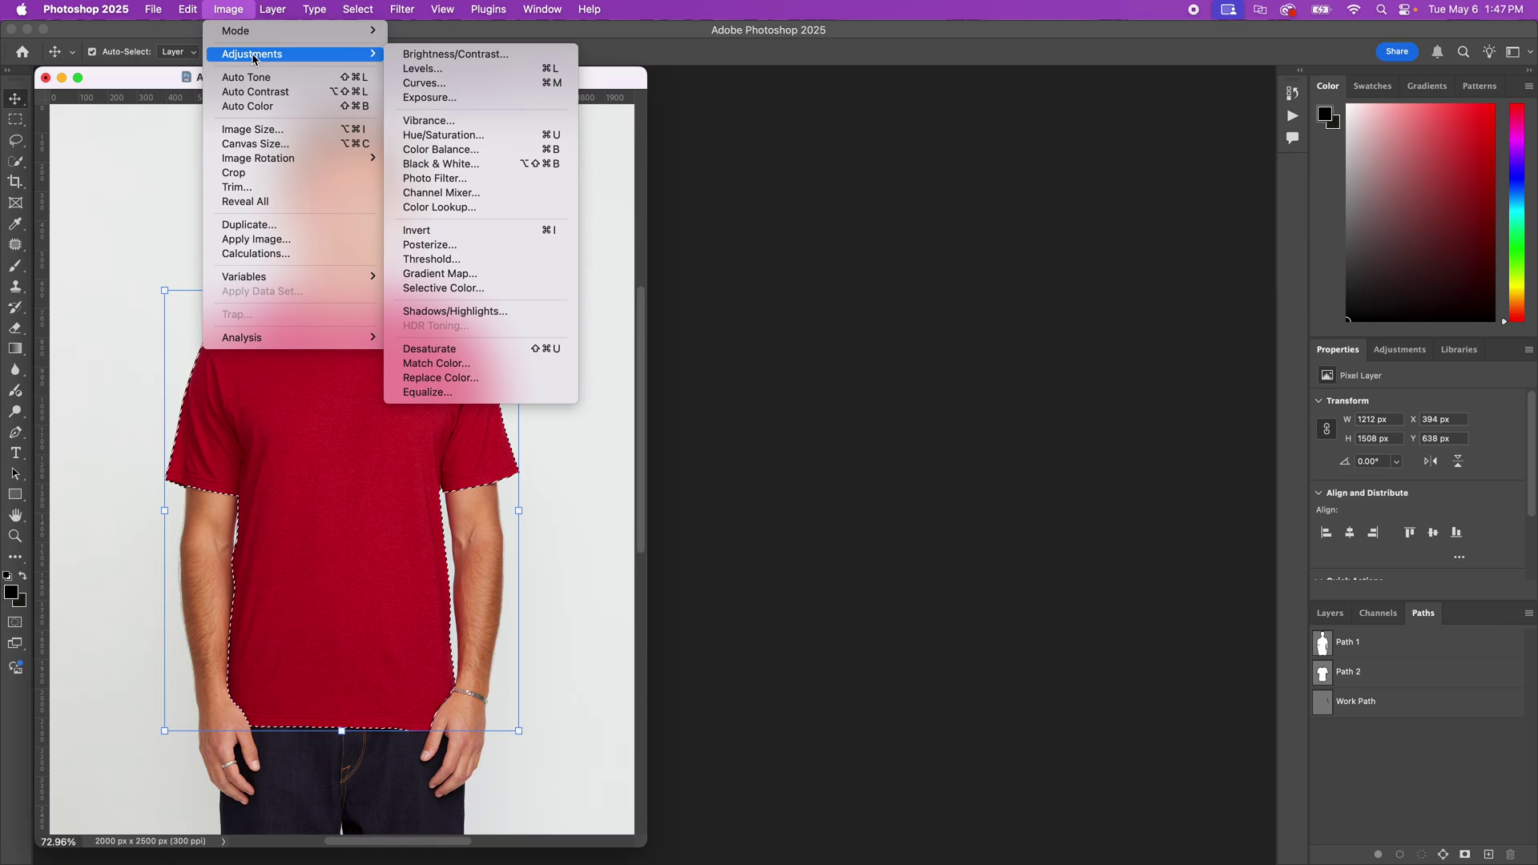
pyautogui.click(488, 136)
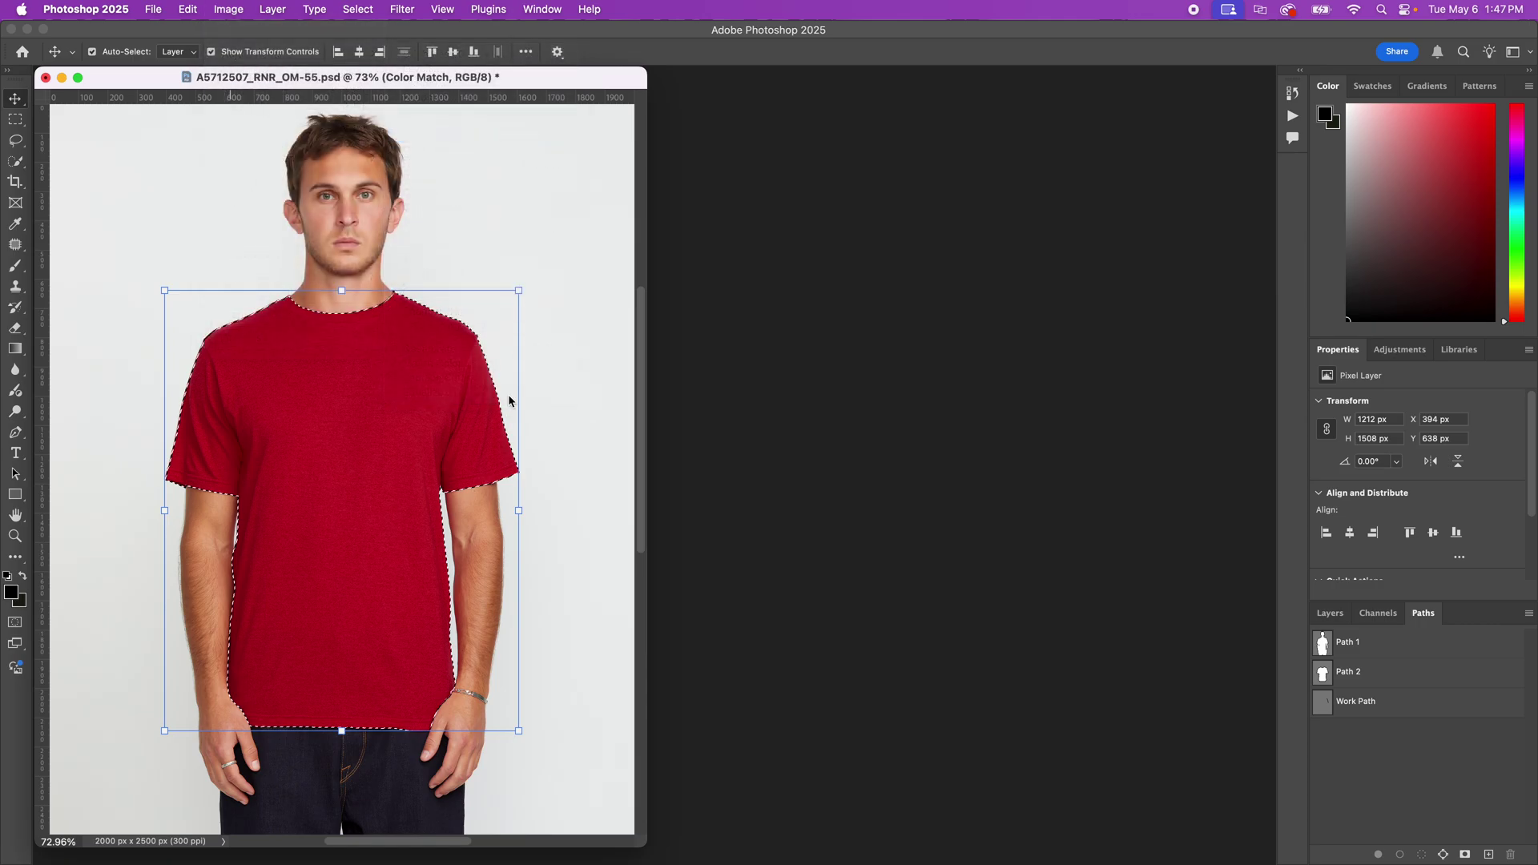
pyautogui.moveTo(650, 162); pyautogui.dragTo(729, 196)
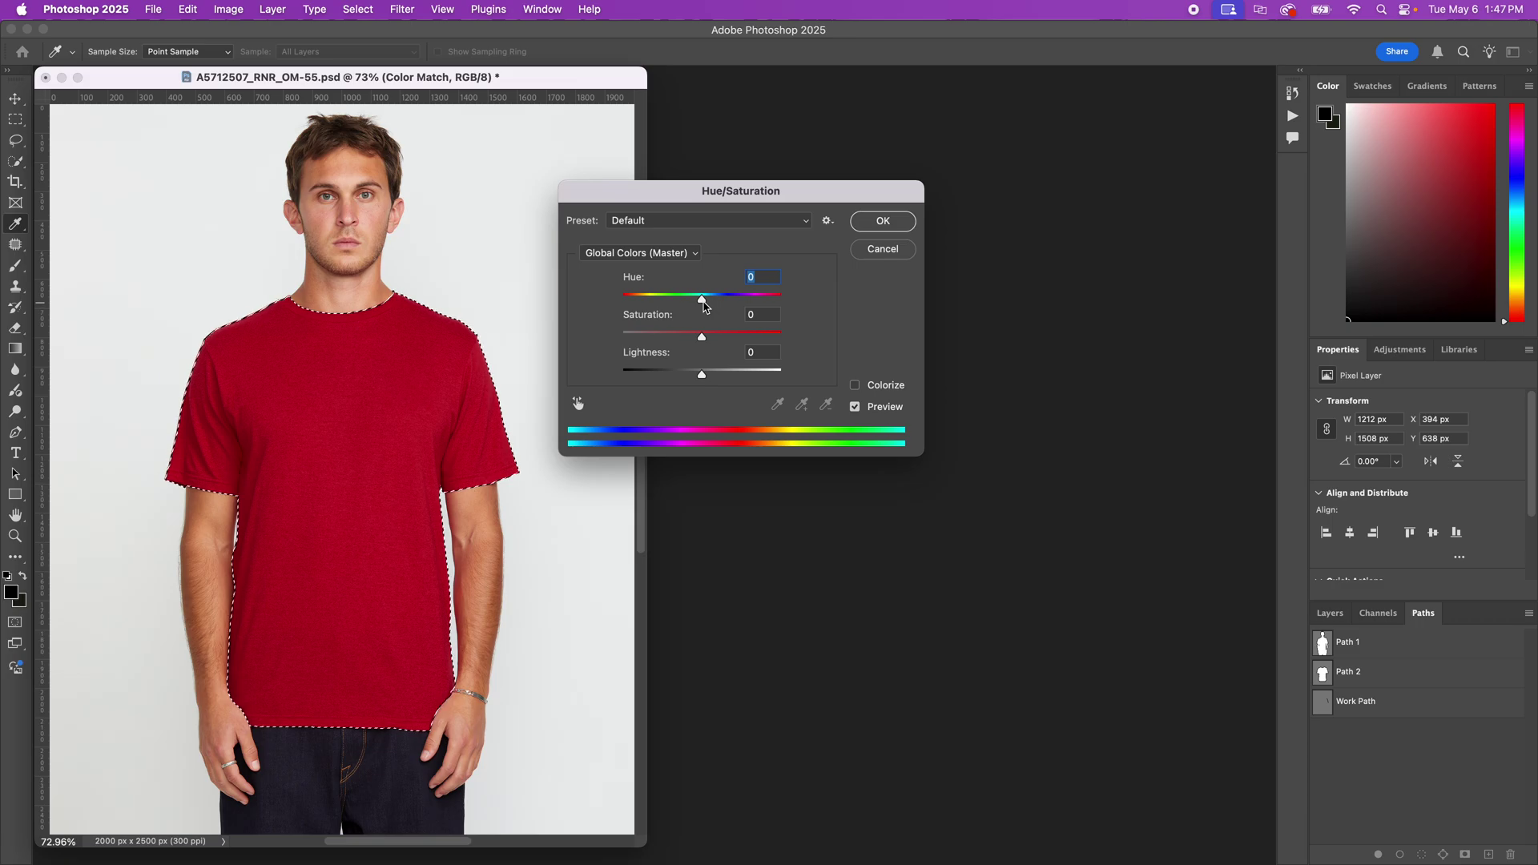
# Step: Try a hue of -5 and a saturation of -100 on the T-shirt, and reset both values to 0
pyautogui.moveTo(702, 299); pyautogui.dragTo(620, 336)
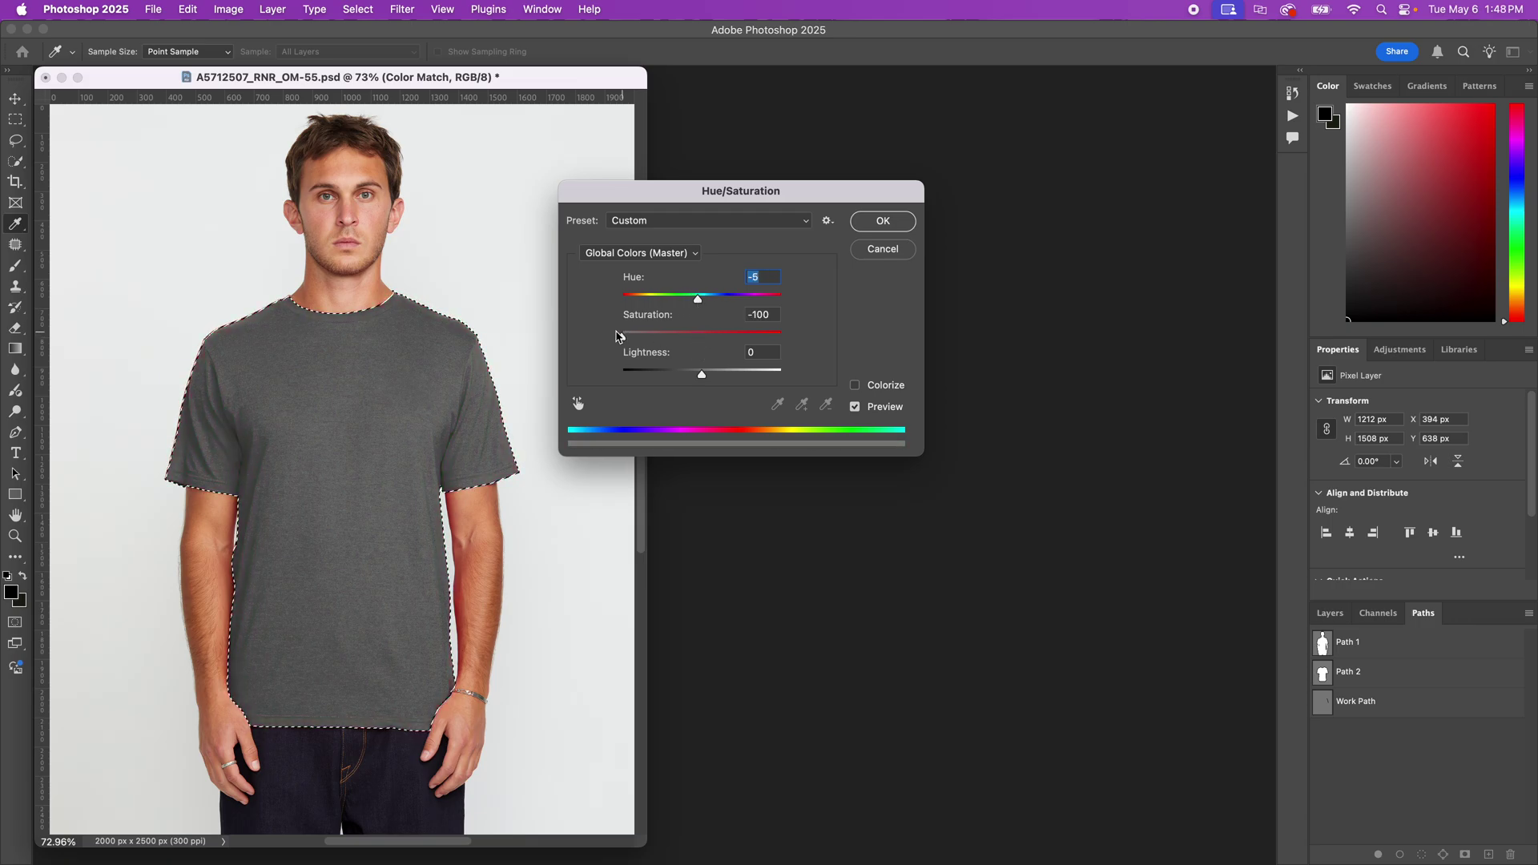
pyautogui.moveTo(608, 337); pyautogui.dragTo(687, 378)
pyautogui.click(702, 376)
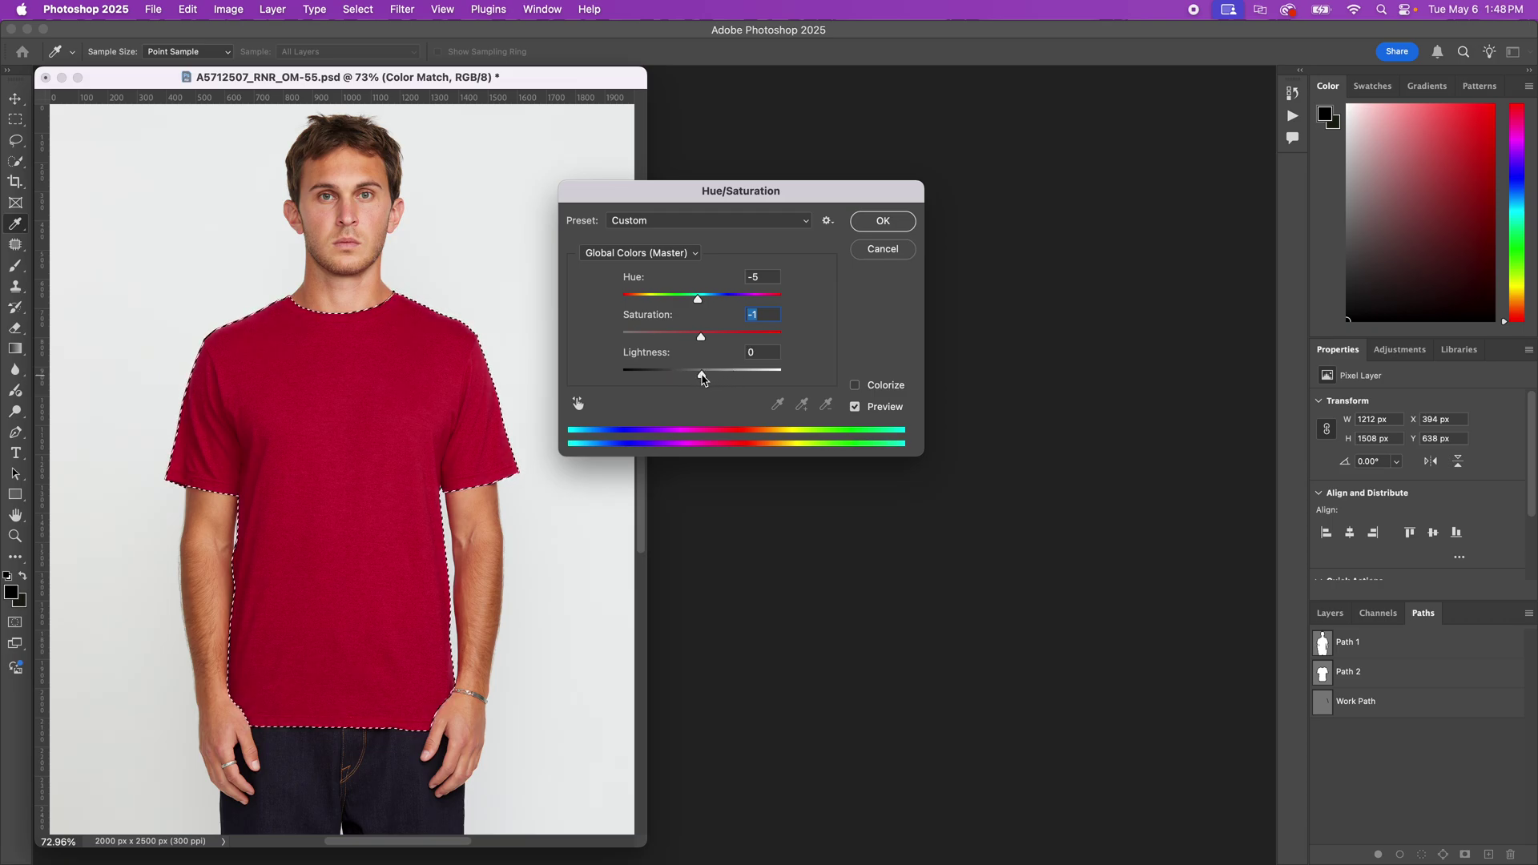
pyautogui.press('Tab')
pyautogui.doubleClick(752, 315)
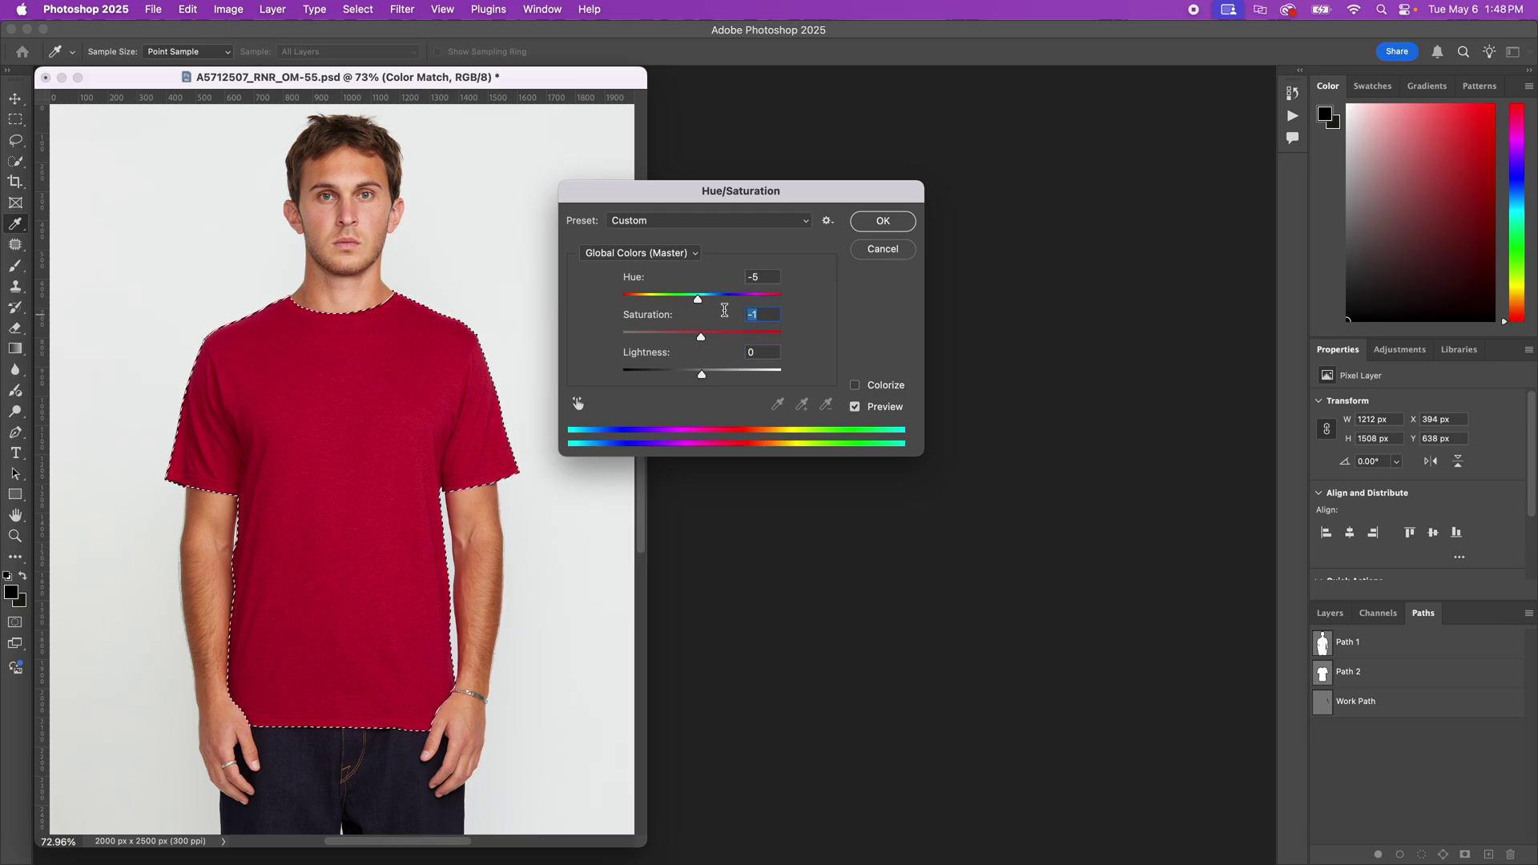
pyautogui.write('0')
pyautogui.doubleClick(753, 277)
pyautogui.write('0')
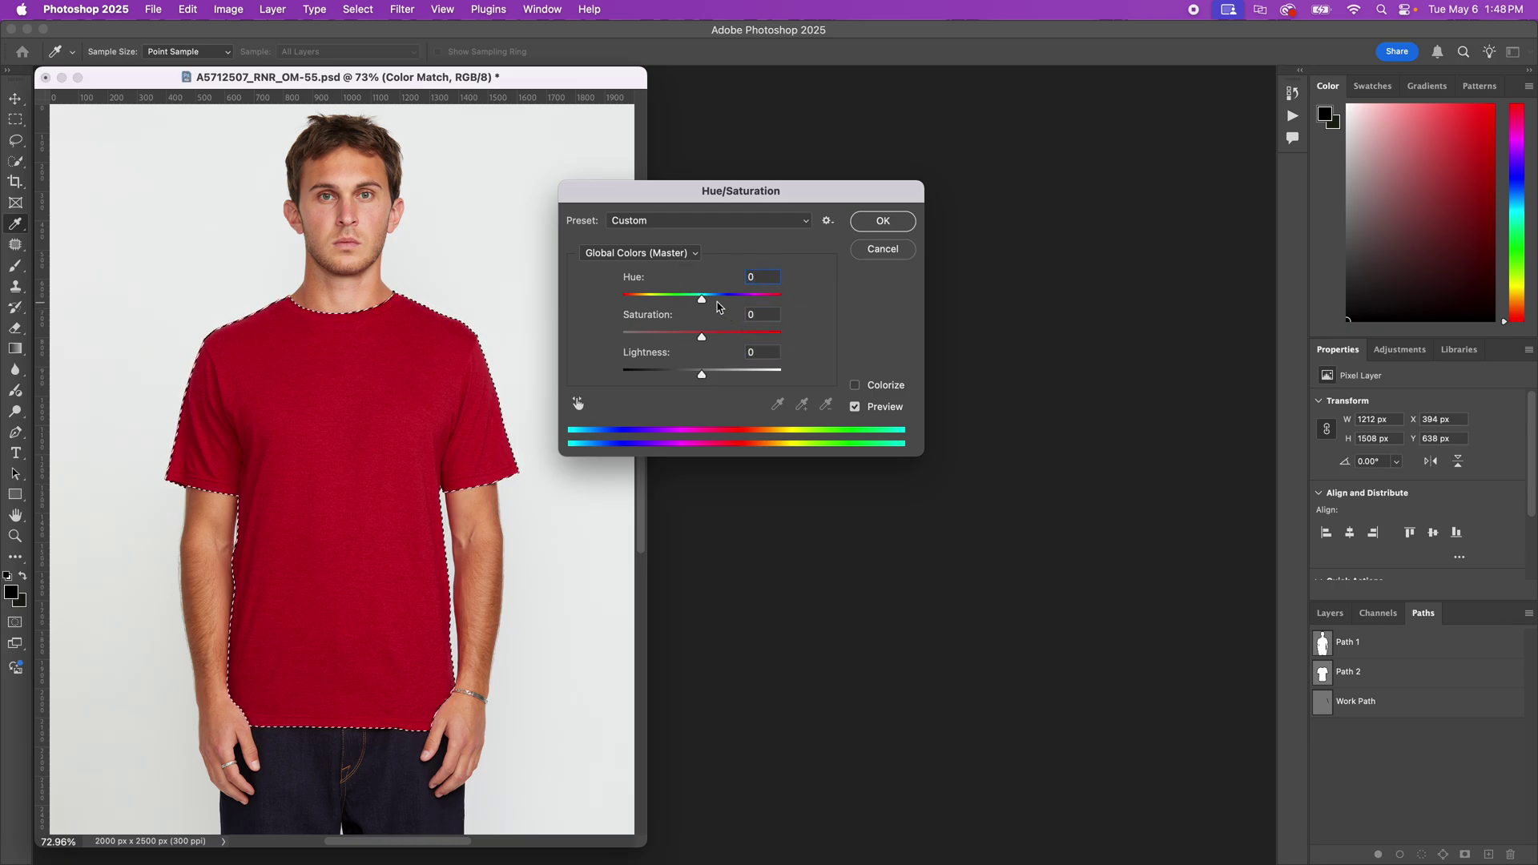
# Step: Recolor the T-shirt green with hue +74 and saturation -43, and apply the adjustment
pyautogui.moveTo(701, 299); pyautogui.dragTo(740, 305)
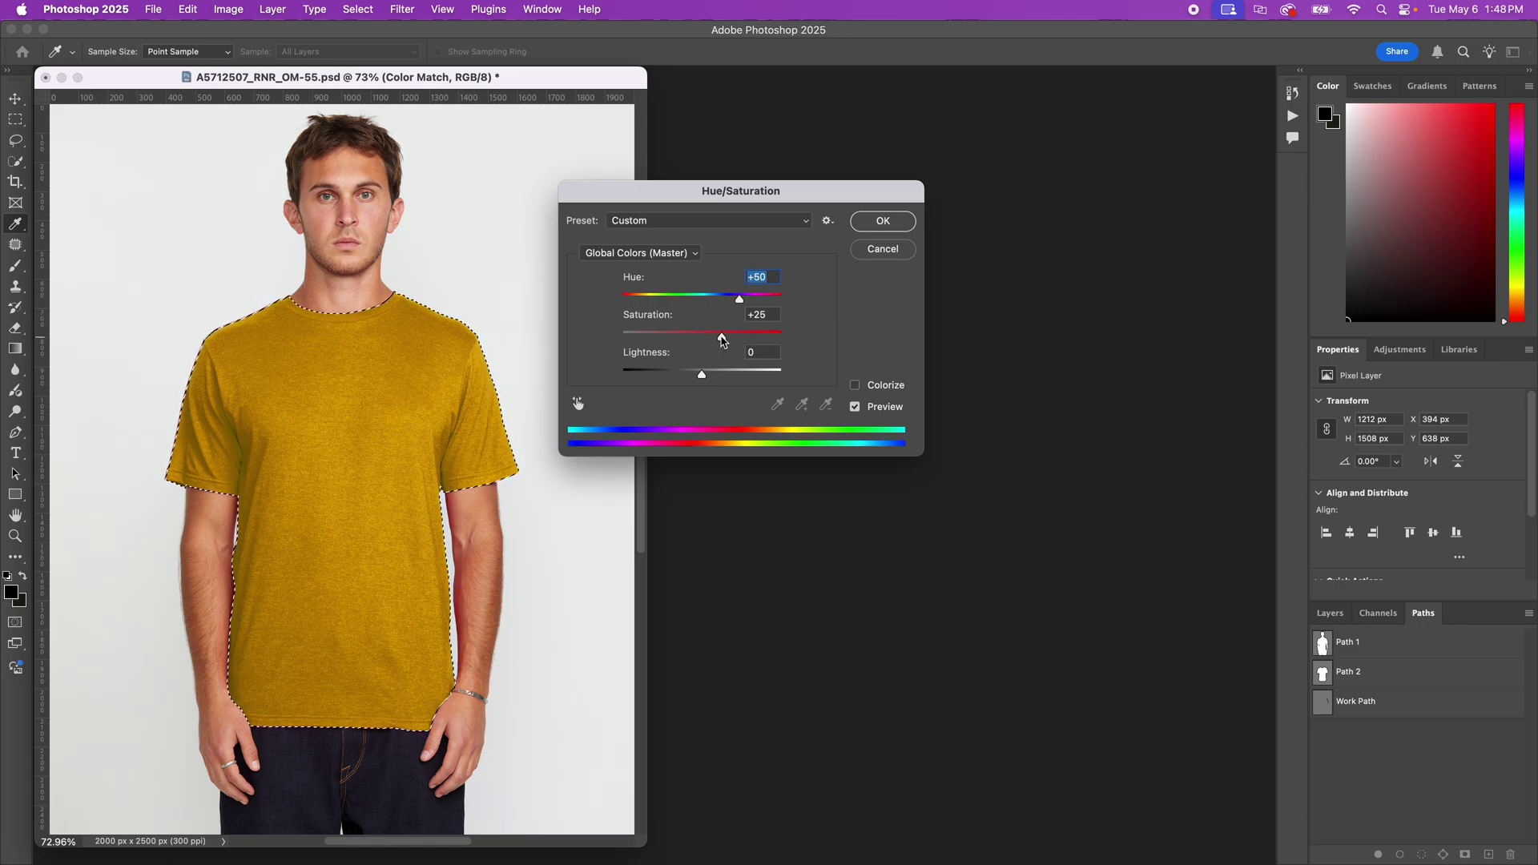
pyautogui.moveTo(713, 339); pyautogui.dragTo(668, 338)
pyautogui.moveTo(738, 299); pyautogui.dragTo(745, 299)
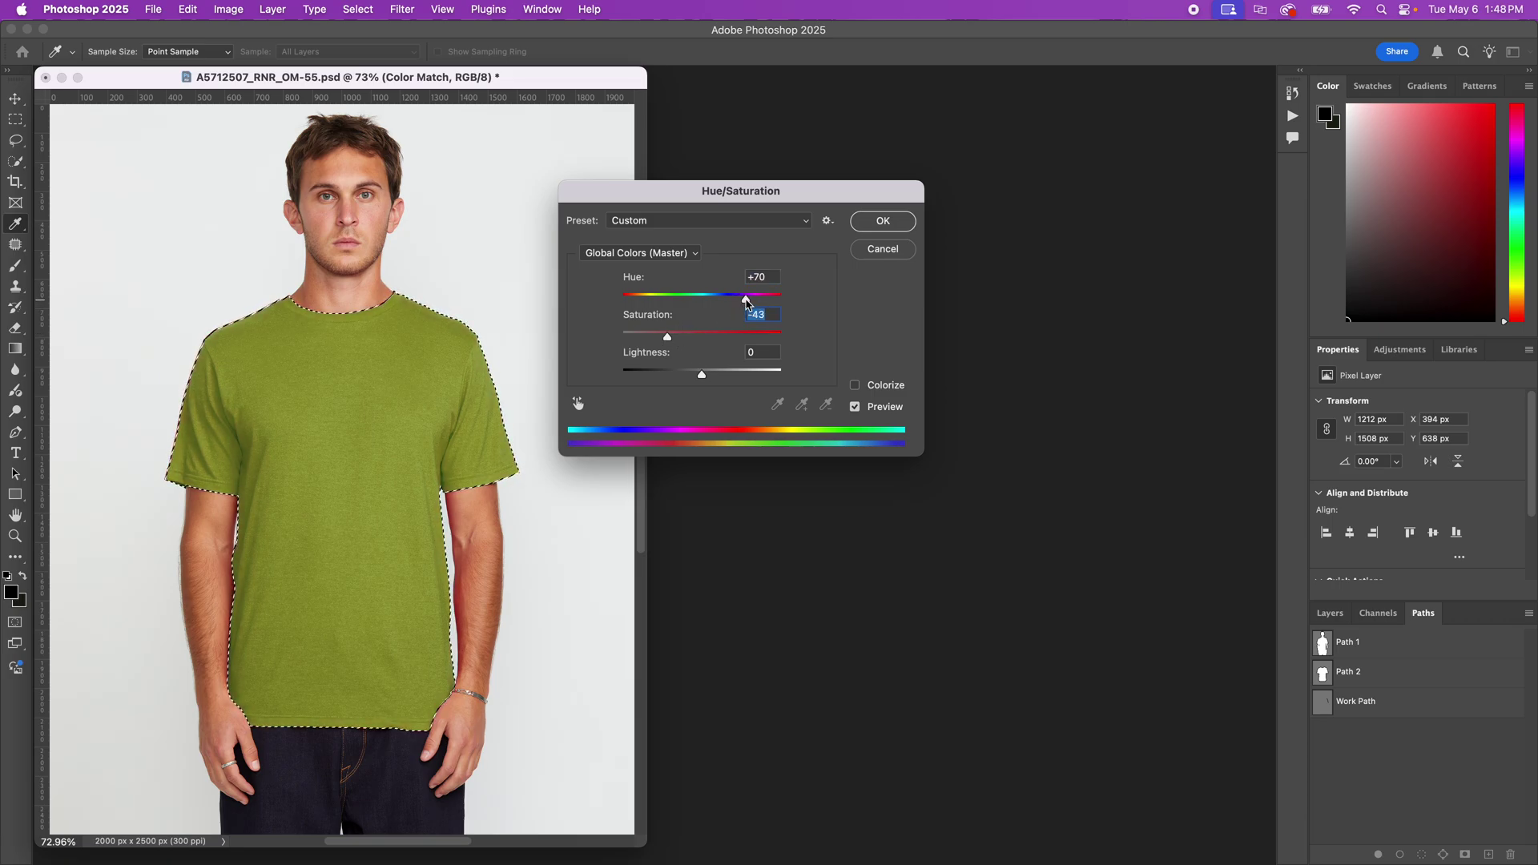
pyautogui.click(747, 301)
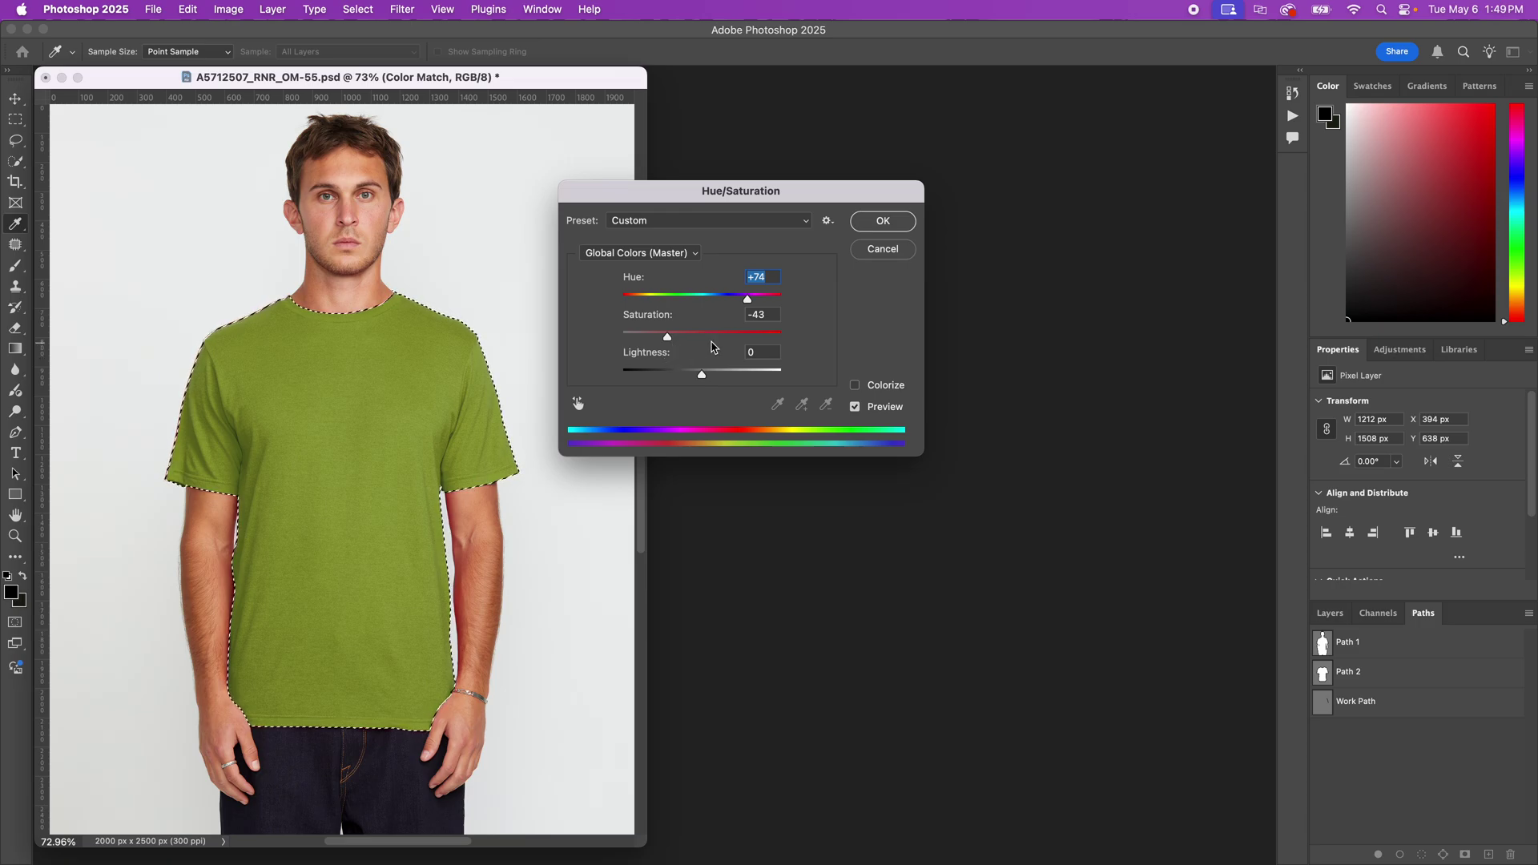
pyautogui.click(886, 223)
pyautogui.press('v')
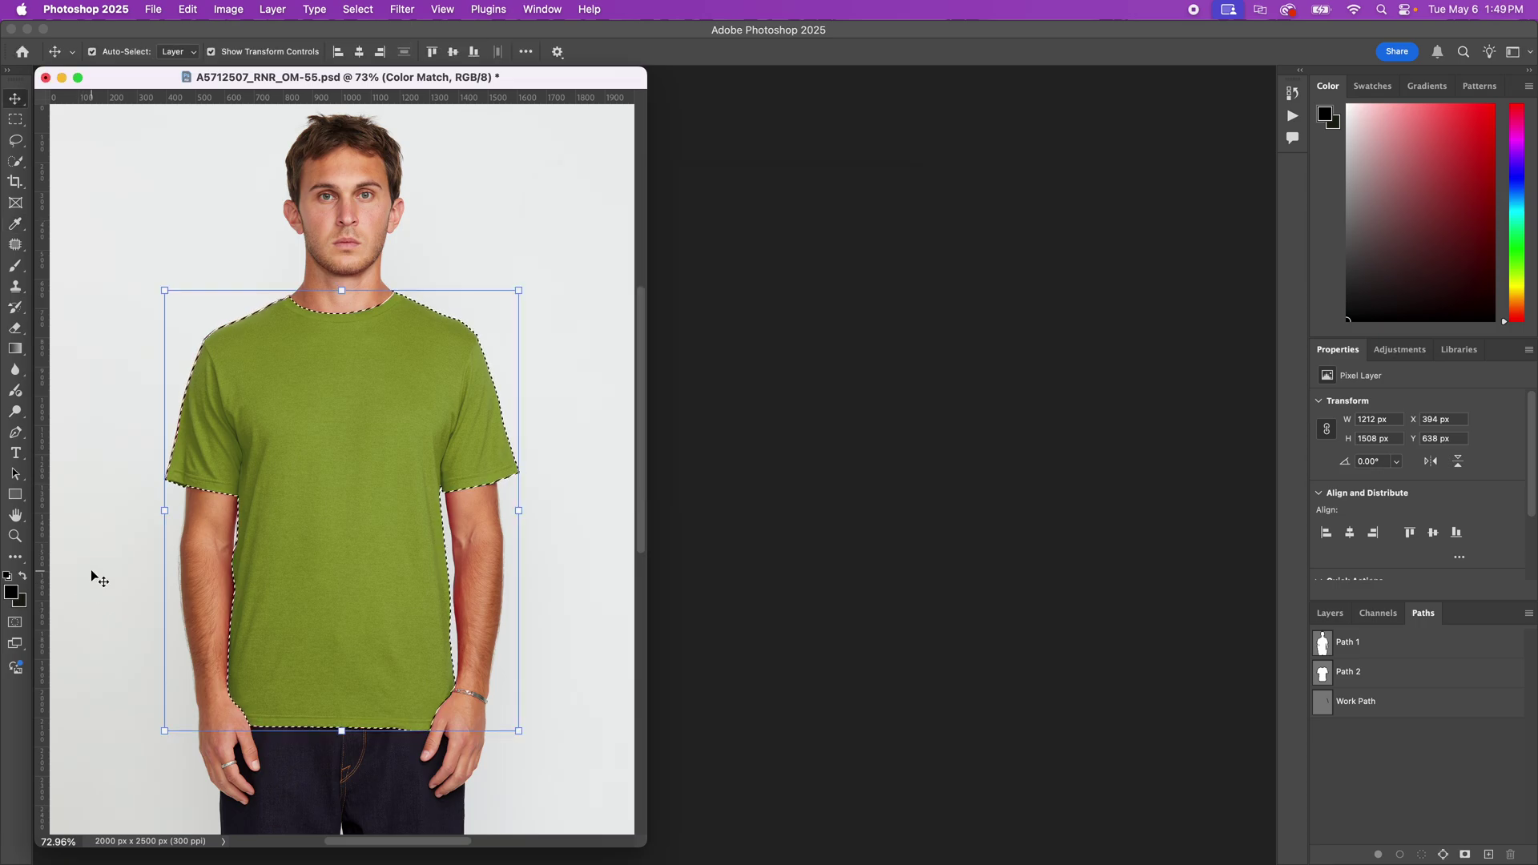